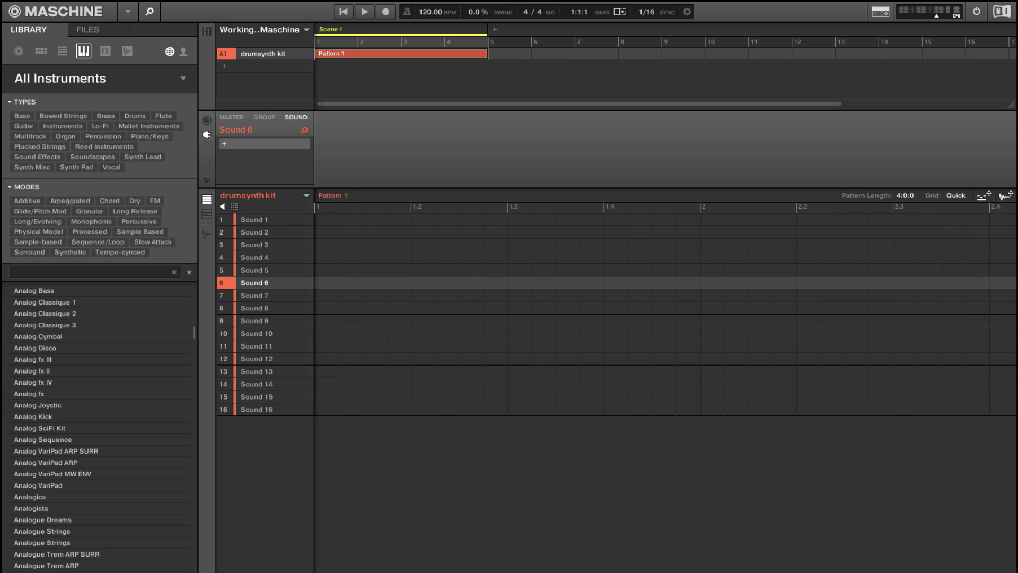
Select Sound 1 and open its plug-in menu at Internal > Drumsynth
left_click(183, 77)
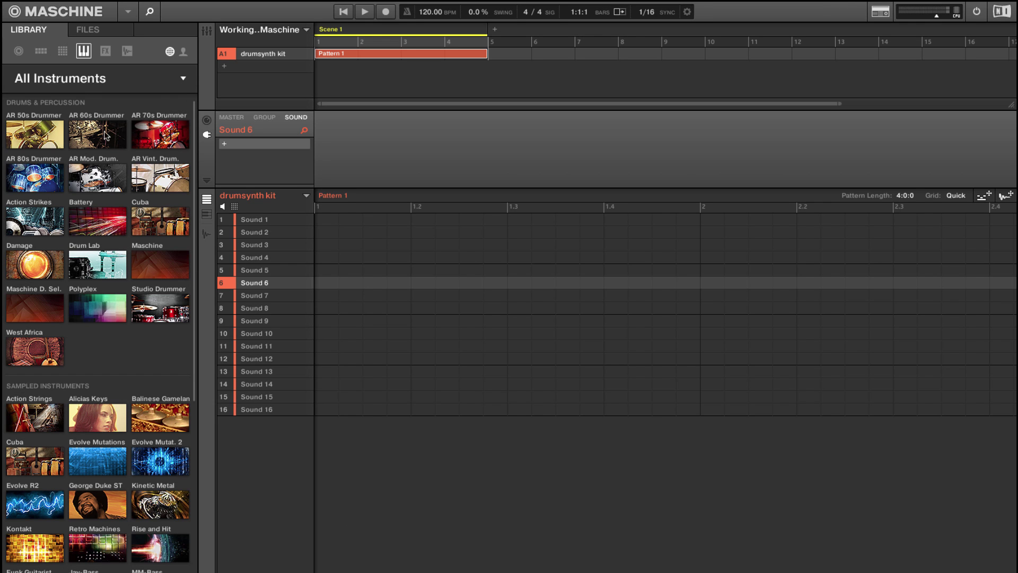
left_click(225, 143)
left_click(255, 220)
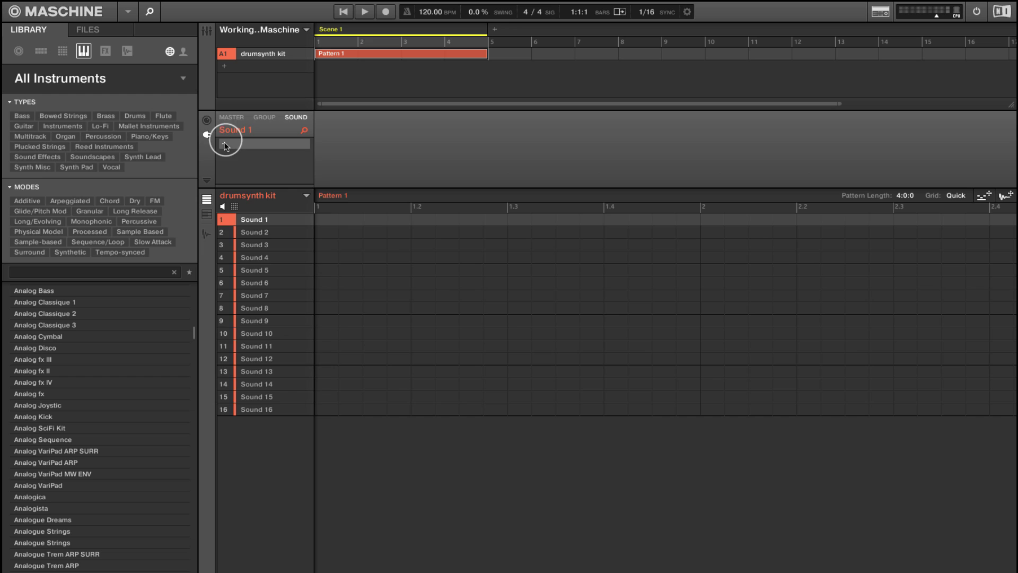
mouse_move(257, 159)
mouse_move(355, 175)
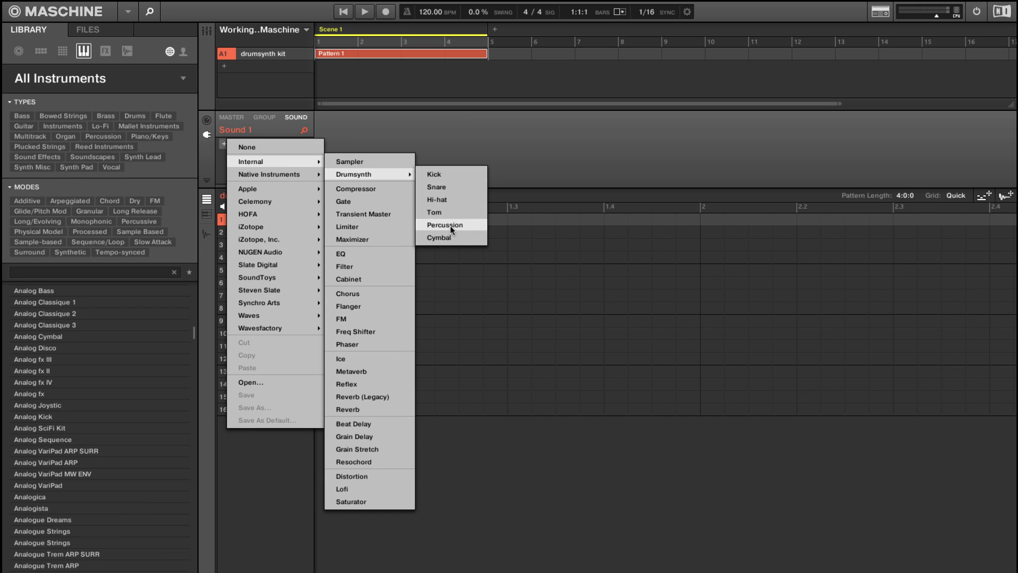
Load the Drumsynth Kick into Sound 1, keeping the name Kick and the Sub engine
left_click(451, 174)
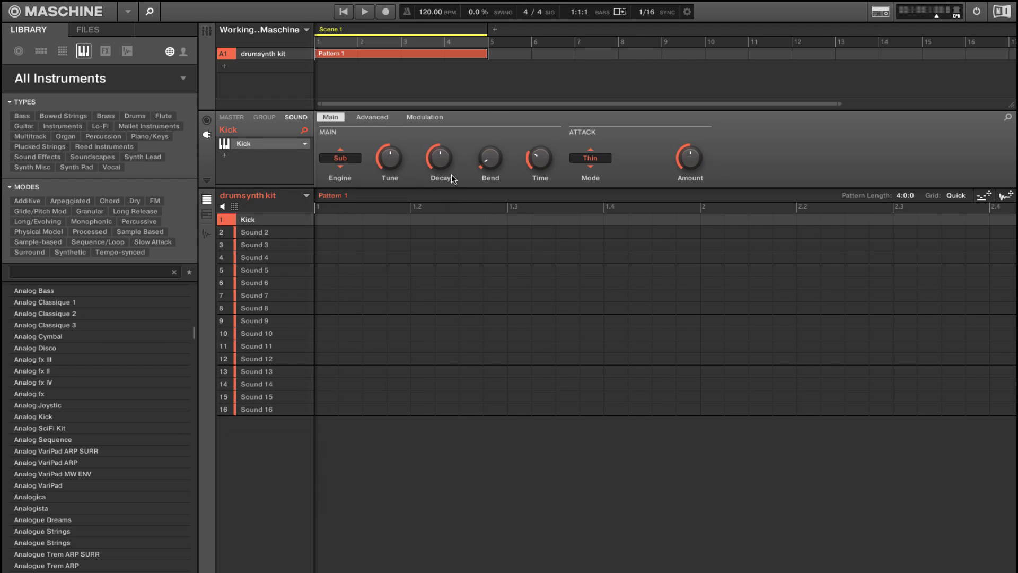
double_click(254, 219)
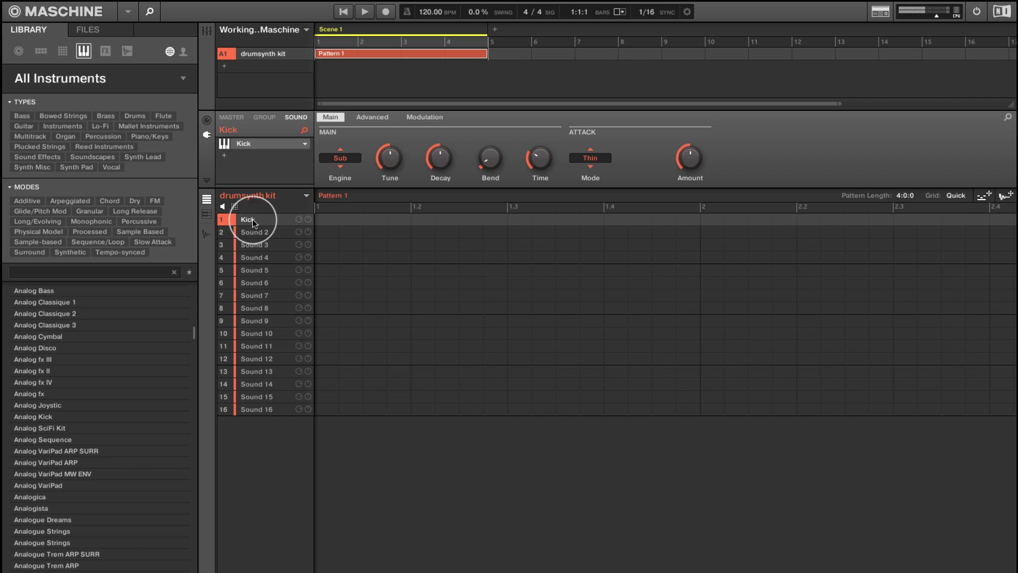
key("Return")
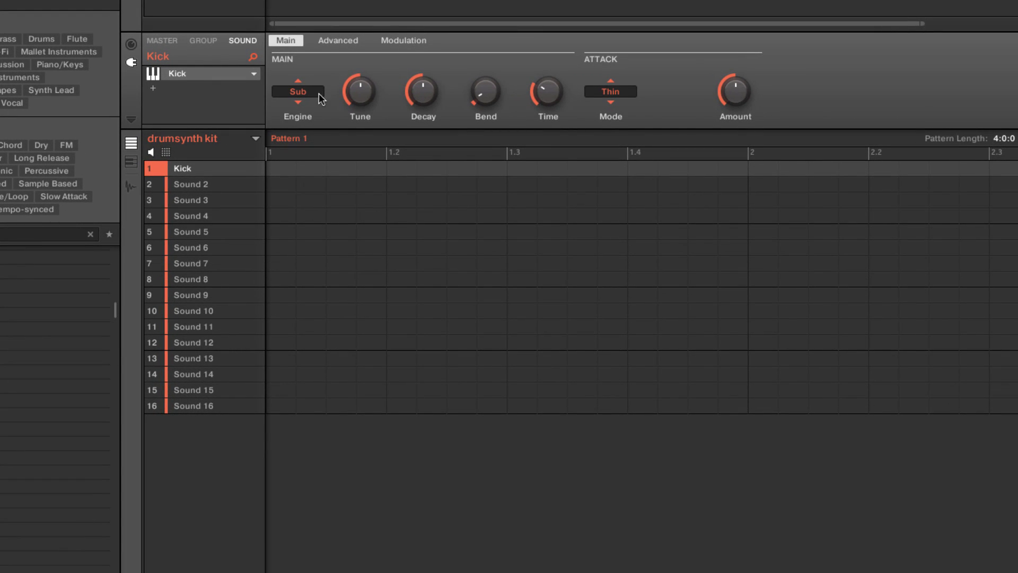
left_click(300, 91)
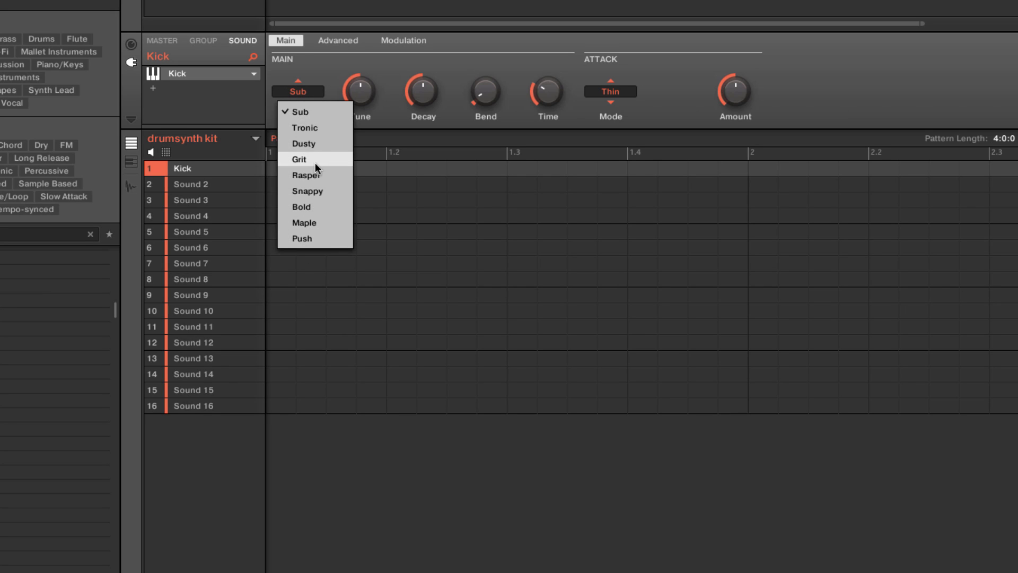
left_click(325, 75)
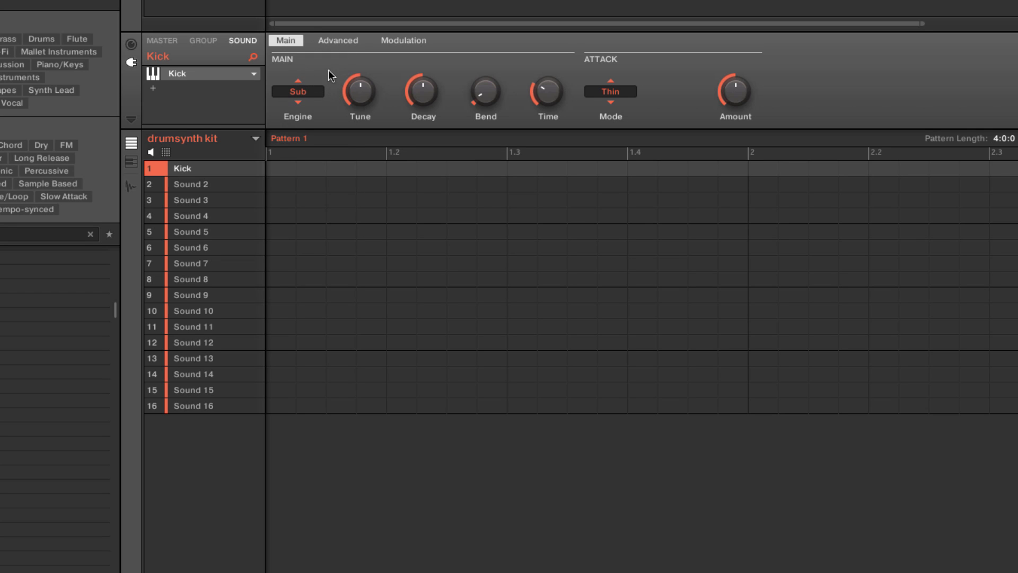
Adjust the kick's tune and decay, set attack mode to Thick, and raise the attack colour
mouse_move(354, 98)
left_click_drag(360, 90, 360, 101)
left_click_drag(423, 90, 422, 66)
left_click(603, 91)
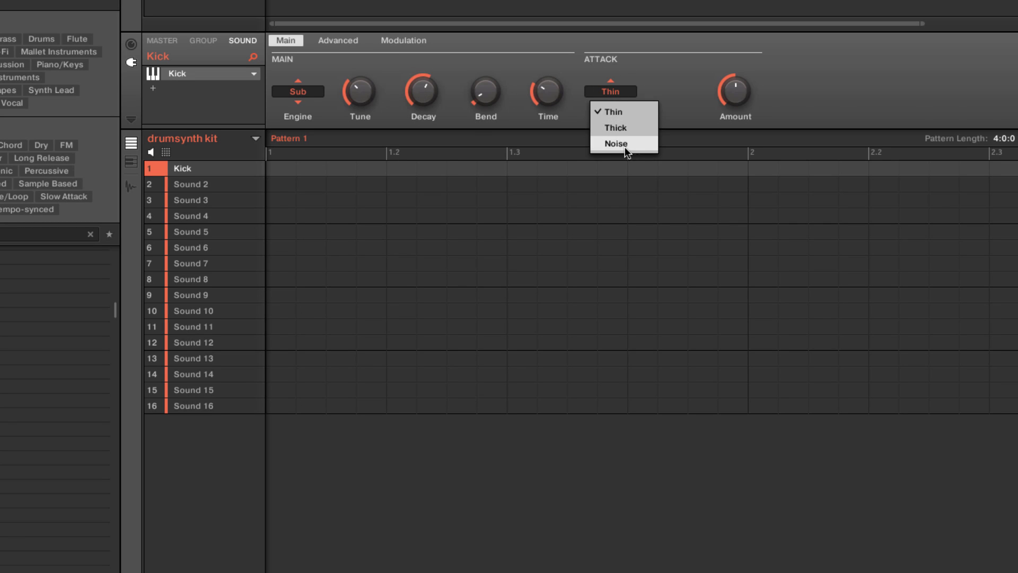
left_click(618, 129)
left_click_drag(659, 99, 659, 87)
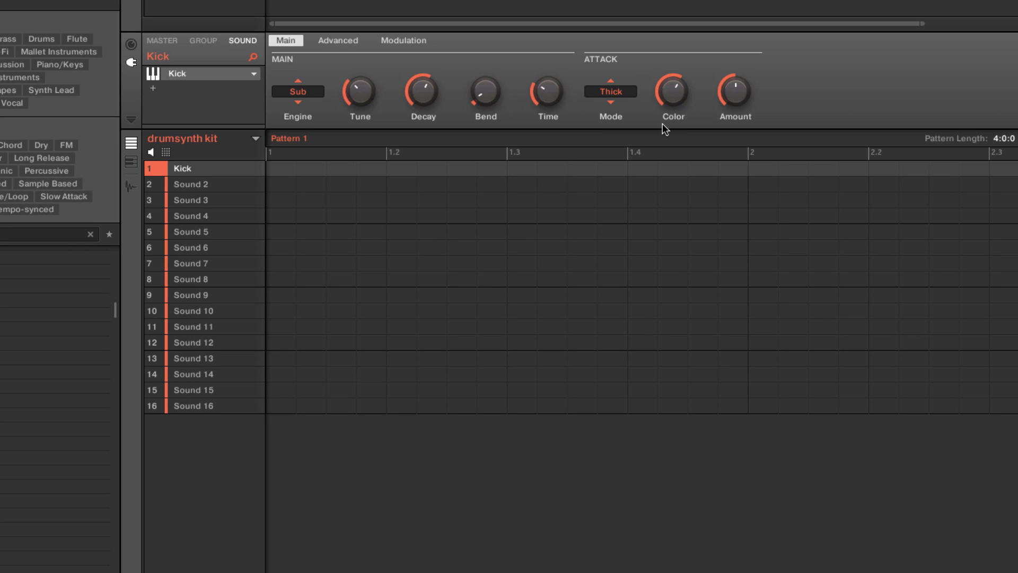
mouse_move(685, 94)
scroll(685, 94, "down", 10)
scroll(723, 93, "down", 3)
Make the pattern one bar, add kick hits on beats 1, 1.2, 1.3, 1.4, and choose Tronic
mouse_move(977, 139)
left_mouse_down()
mouse_move(977, 159)
mouse_move(977, 141)
left_mouse_up()
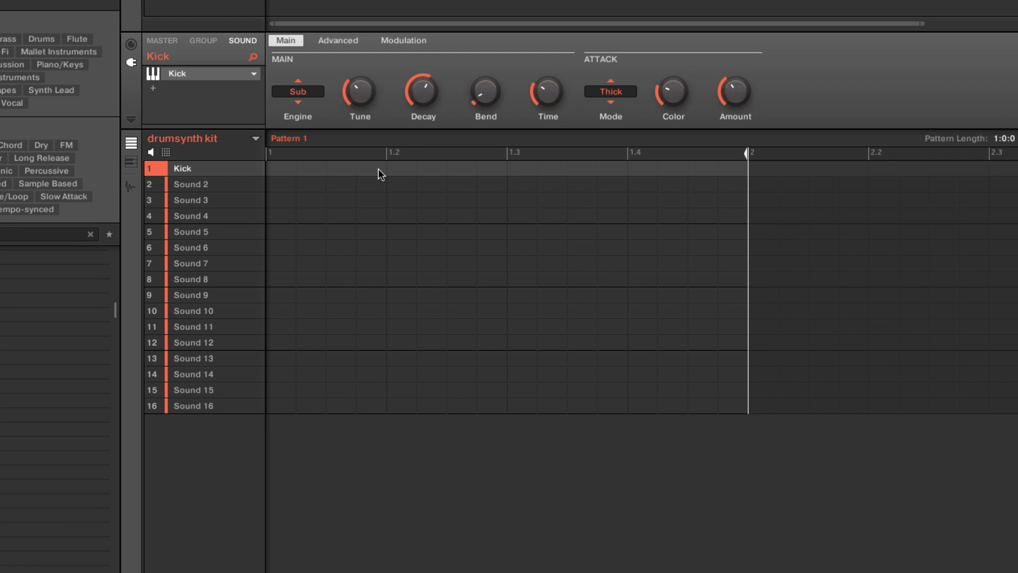
left_click(287, 171)
left_click(401, 171)
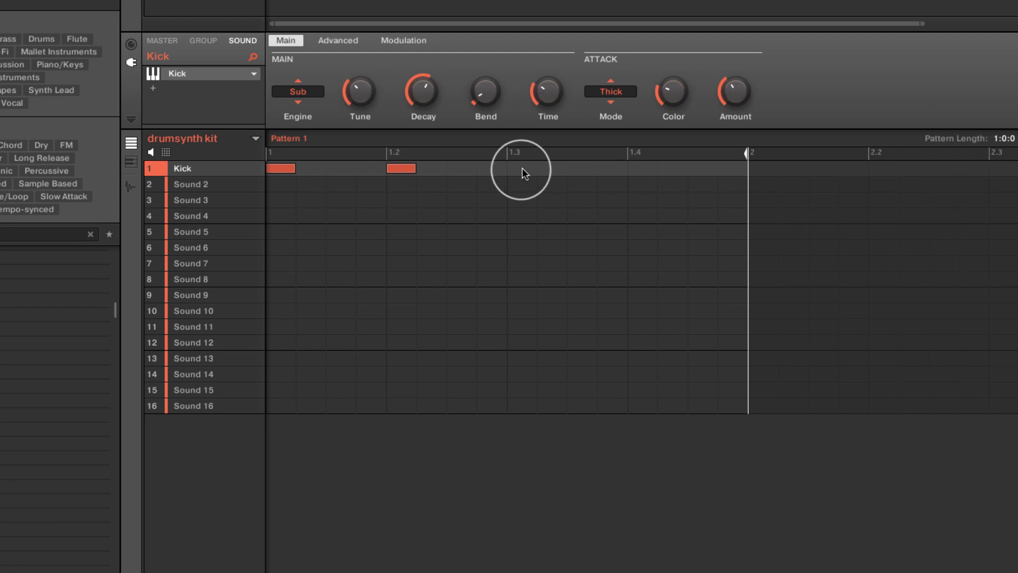
left_click(522, 171)
left_click(624, 171)
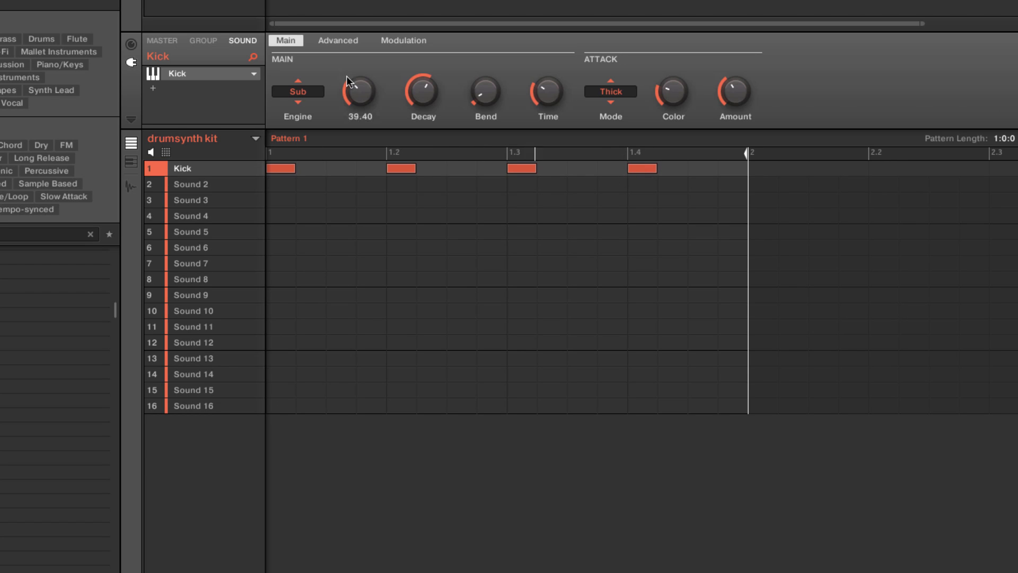
left_click(298, 90)
left_click(307, 125)
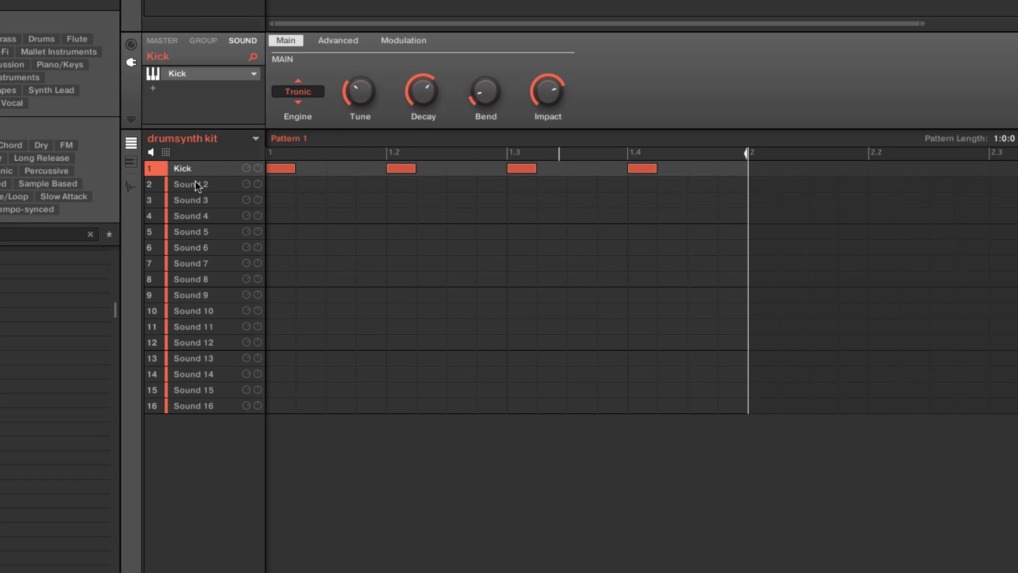
Paste the Kick into Sound 2, remove its 1.2 and 1.4 hits, and set its engine to Sub
key("super+c")
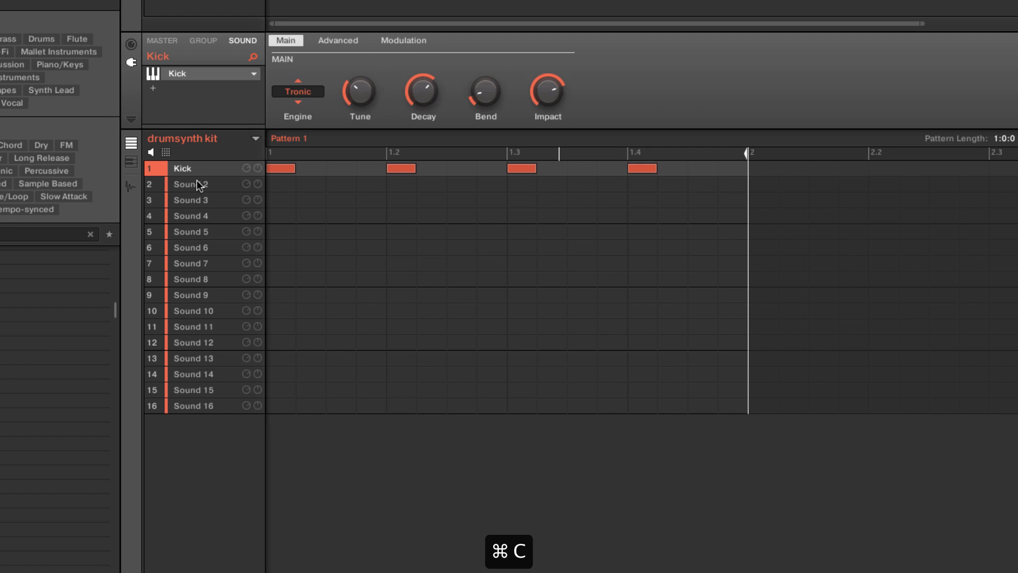
left_click(199, 185)
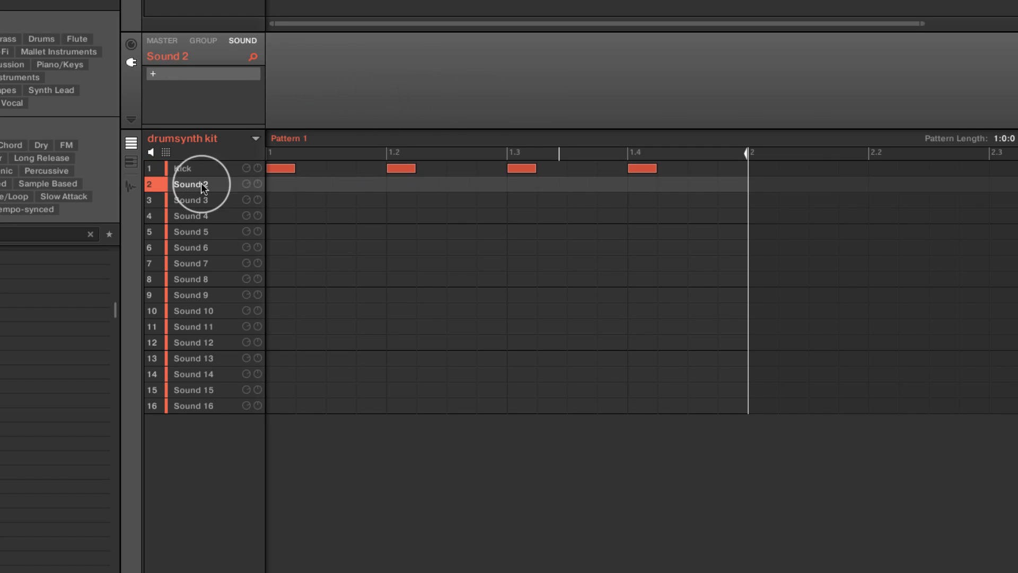
key("super+v")
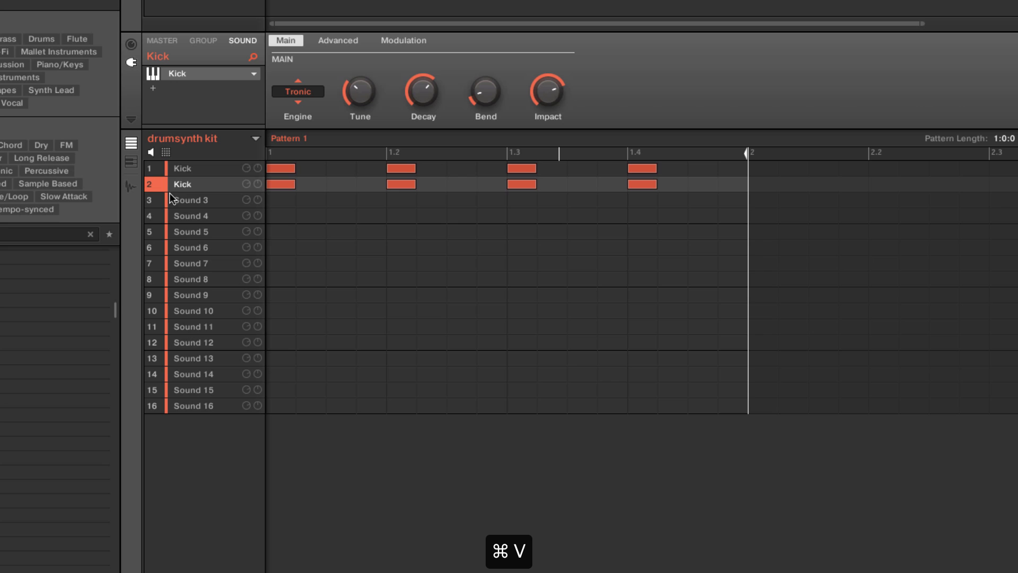
left_click(401, 184)
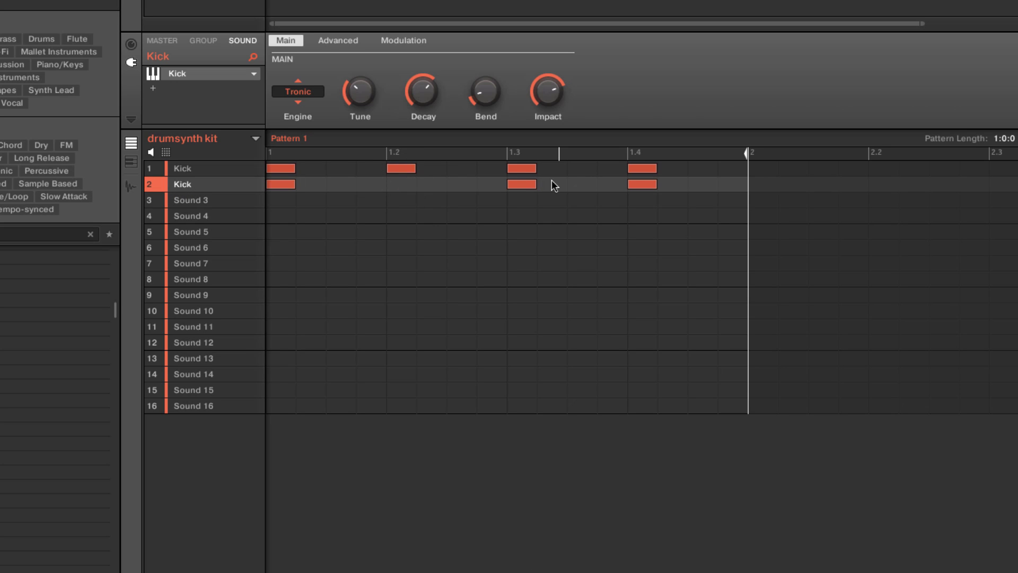
left_click(634, 185)
left_click(298, 91)
left_click(298, 106)
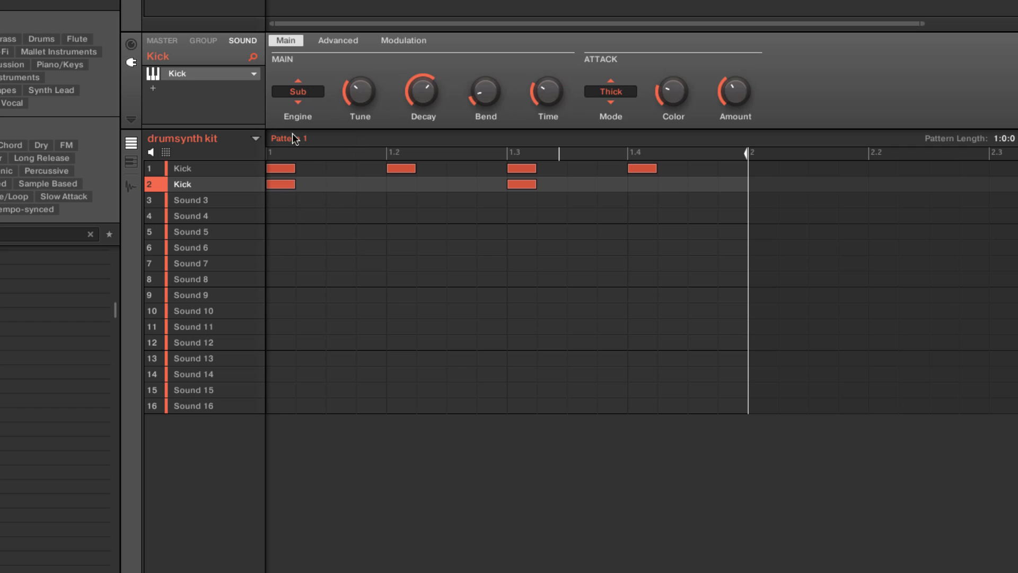
Switch the first Kick's engine to Grit
left_click(214, 171)
left_click(298, 91)
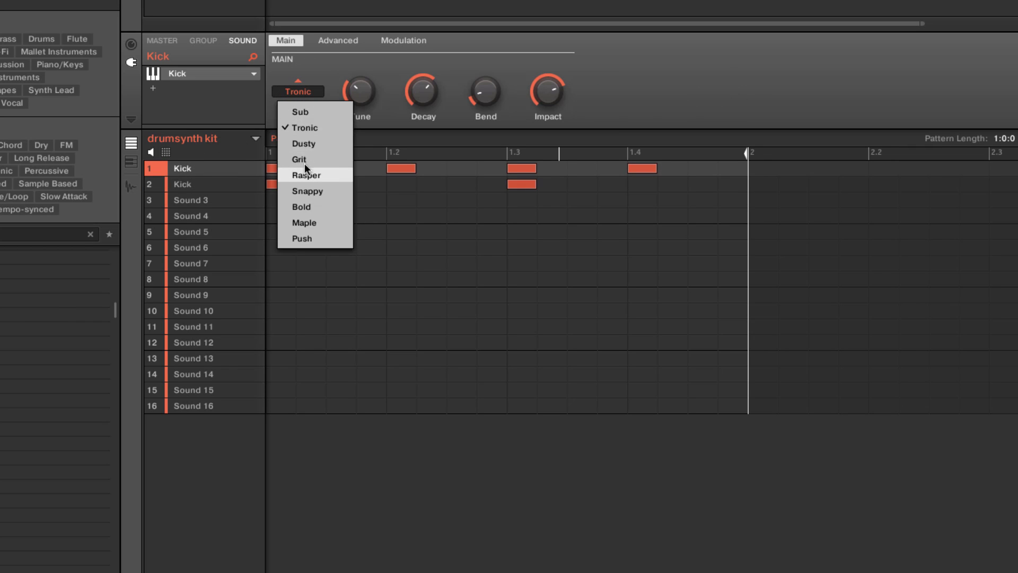
left_click(305, 159)
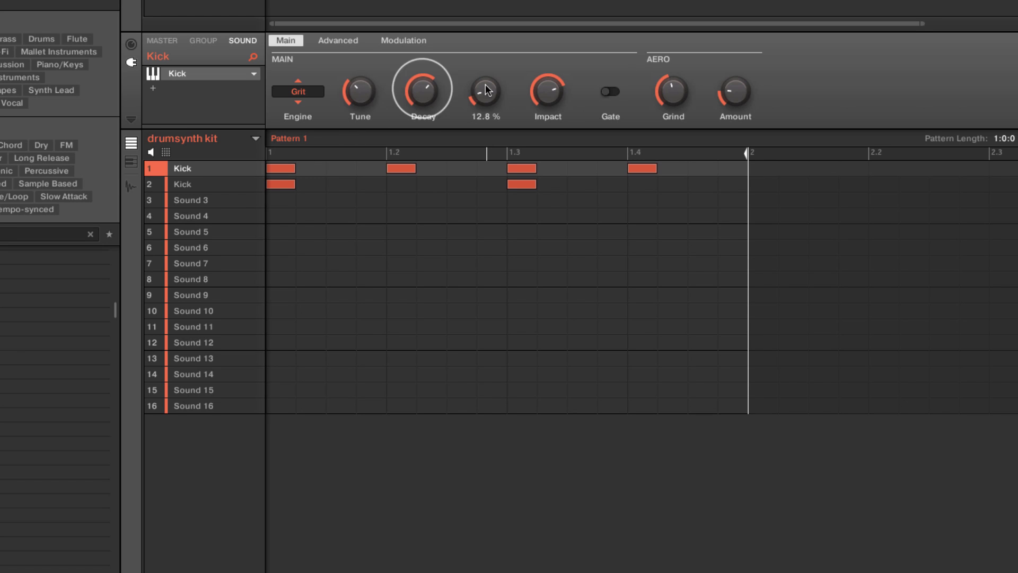
Shorten the Grit kick's decay to 18.9 %, play the pattern, then lengthen the decay slightly
mouse_move(423, 89)
left_mouse_down()
mouse_move(426, 104)
mouse_move(426, 91)
left_mouse_up()
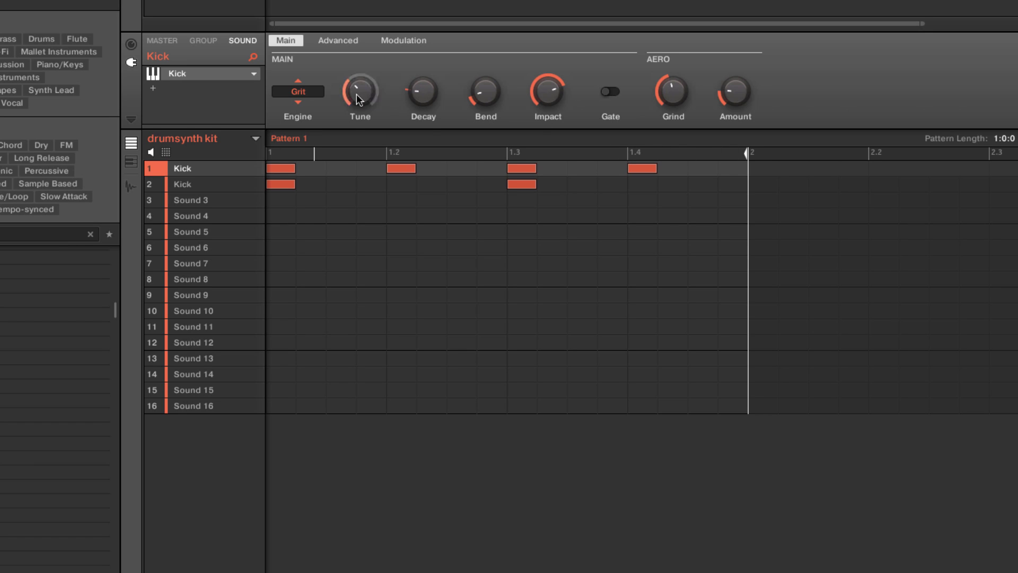
left_click(348, 79)
key("alt+space")
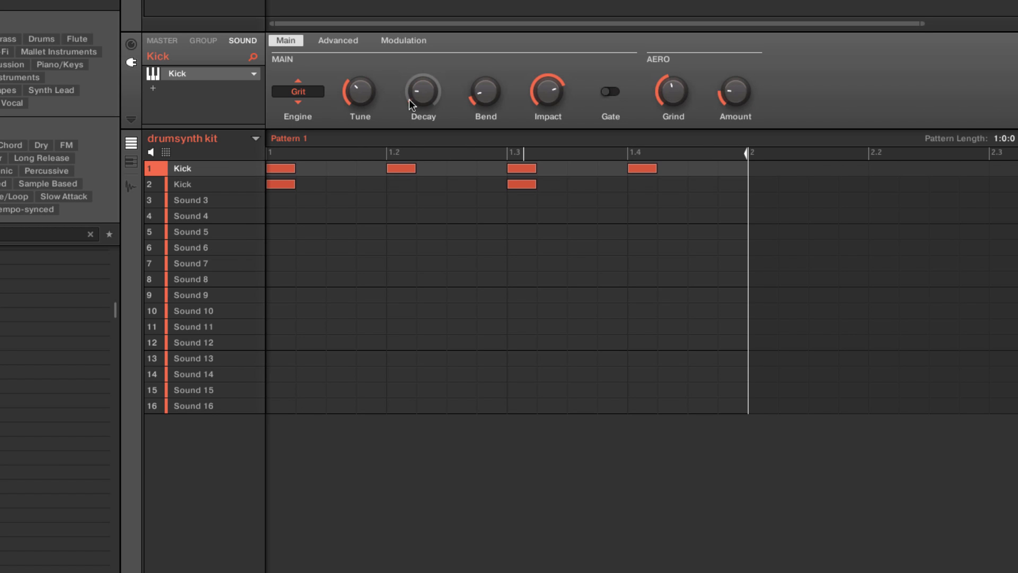
left_click_drag(409, 99, 406, 101)
Load a Drumsynth Snare into Sound 3 and switch its engine to Vintage
left_click(189, 202)
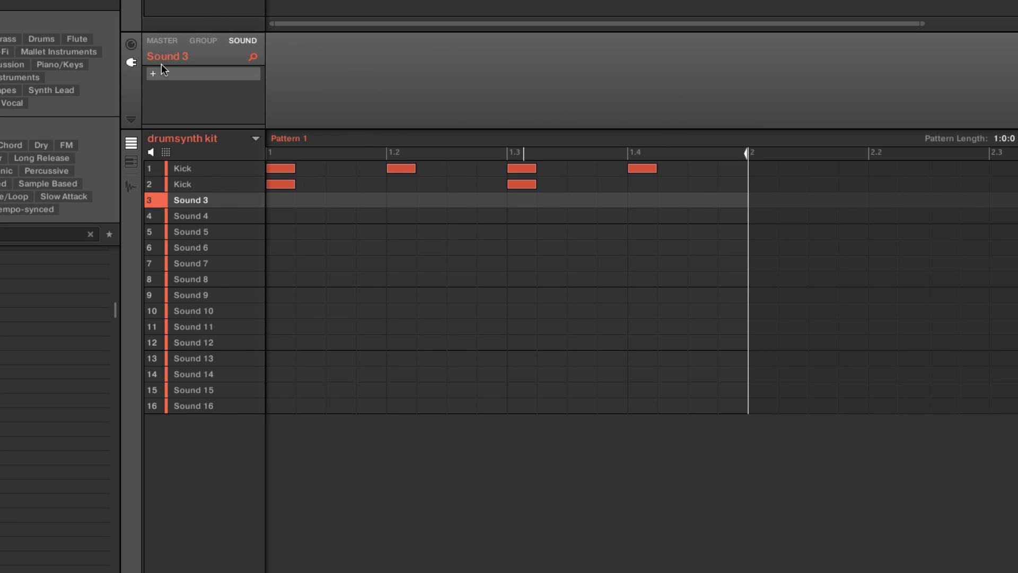
left_click(152, 74)
mouse_move(233, 103)
mouse_move(318, 116)
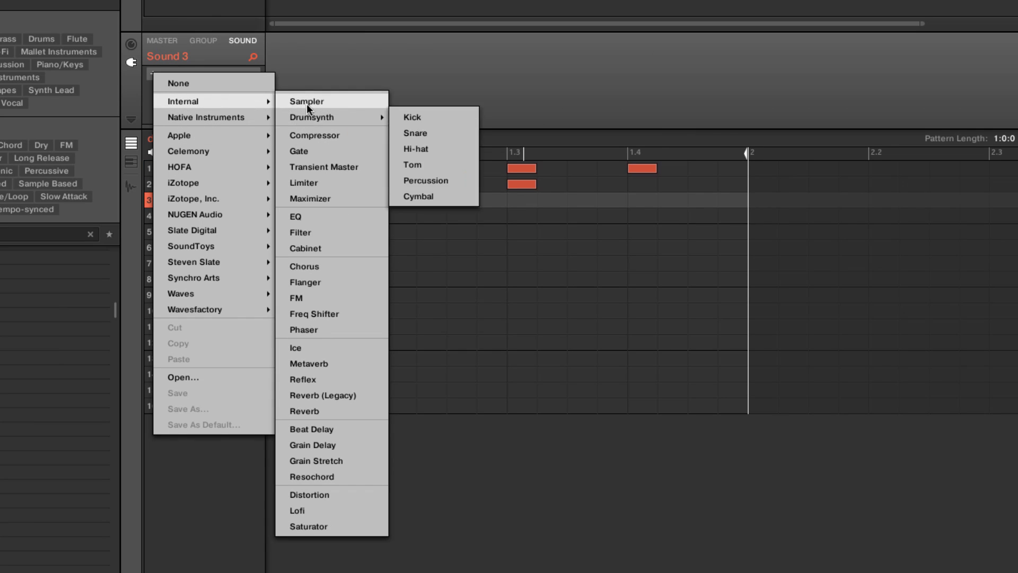
left_click(415, 132)
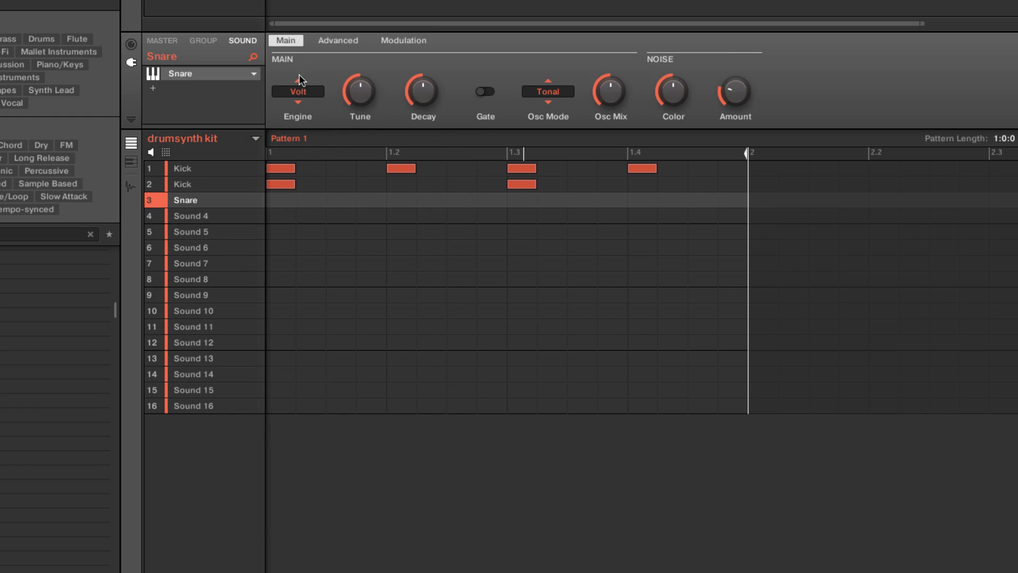
left_click(300, 95)
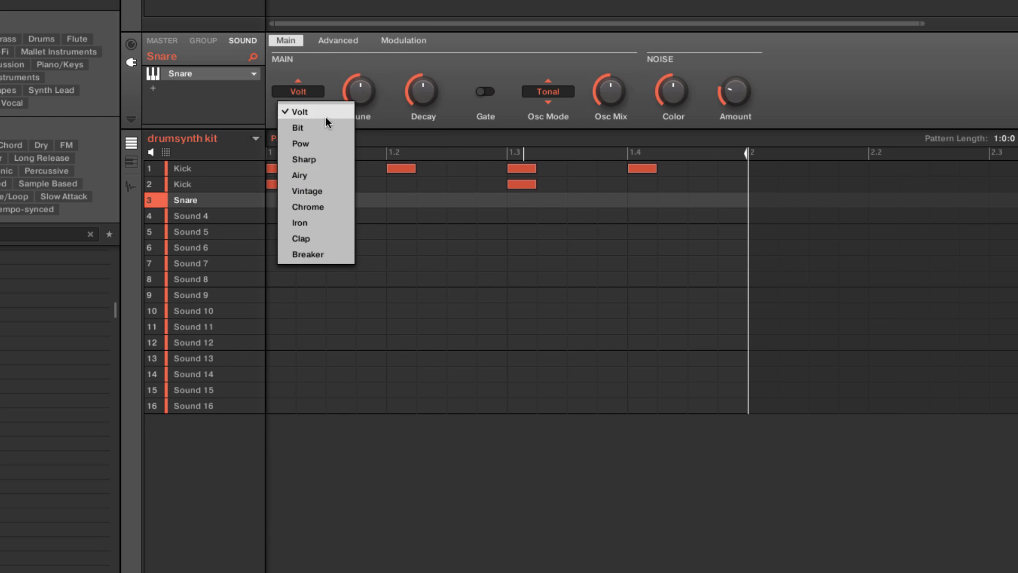
left_click(318, 111)
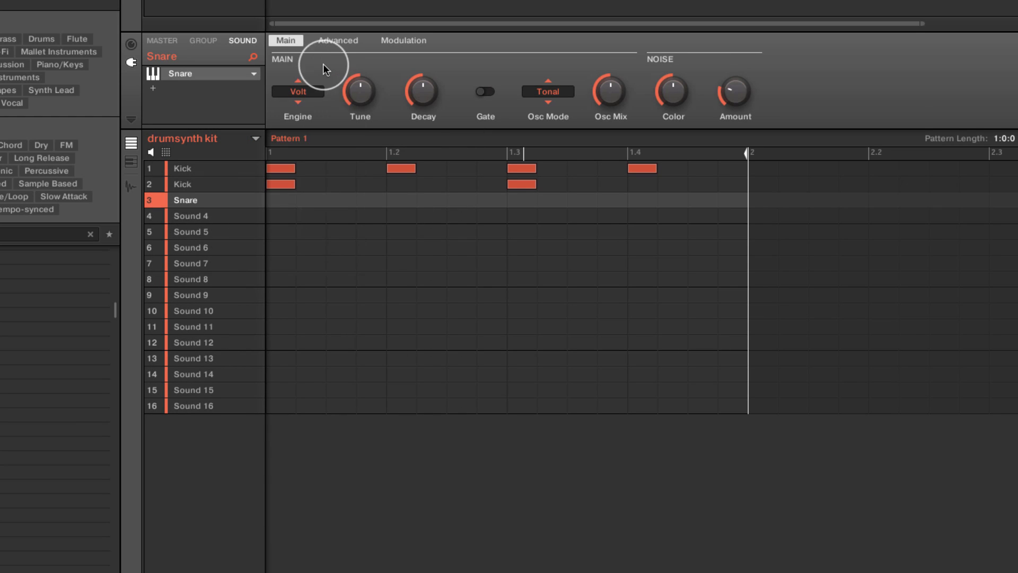
left_click(298, 91)
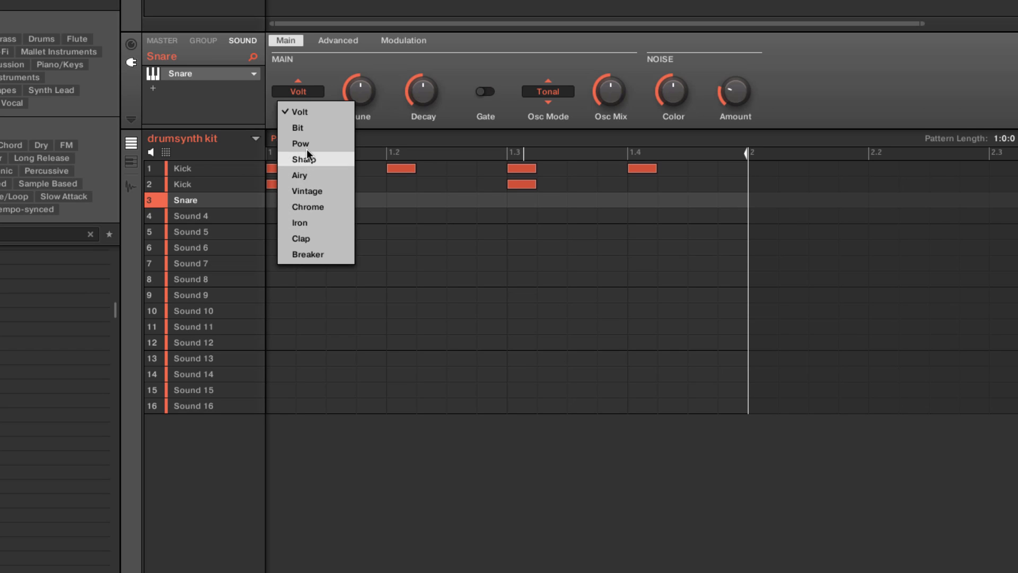
left_click(317, 190)
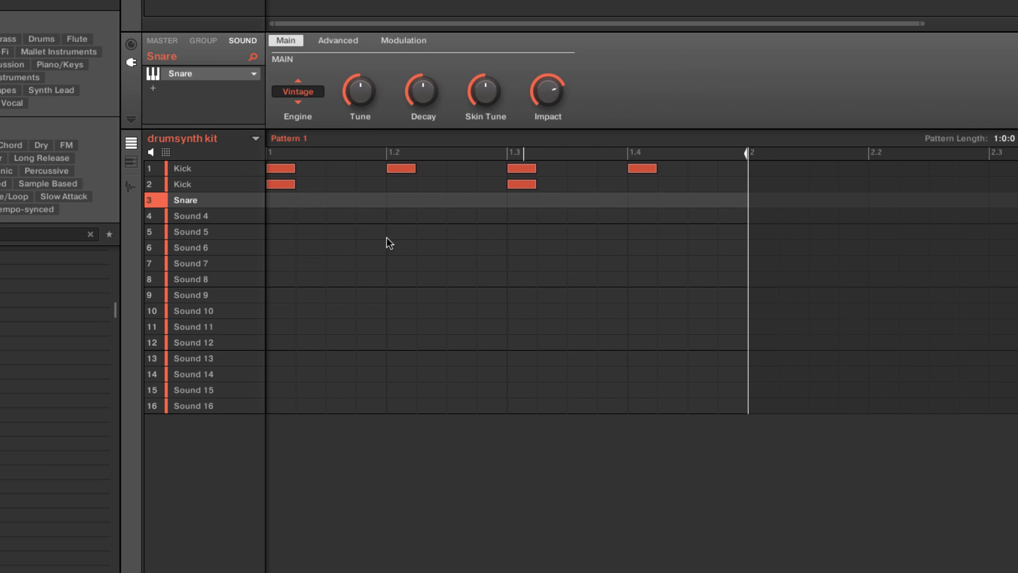
Place snare hits on beats 1.2 and 1.4, lower its pitch, lengthen its decay and adjust skin tune
left_click(397, 201)
left_click(641, 202)
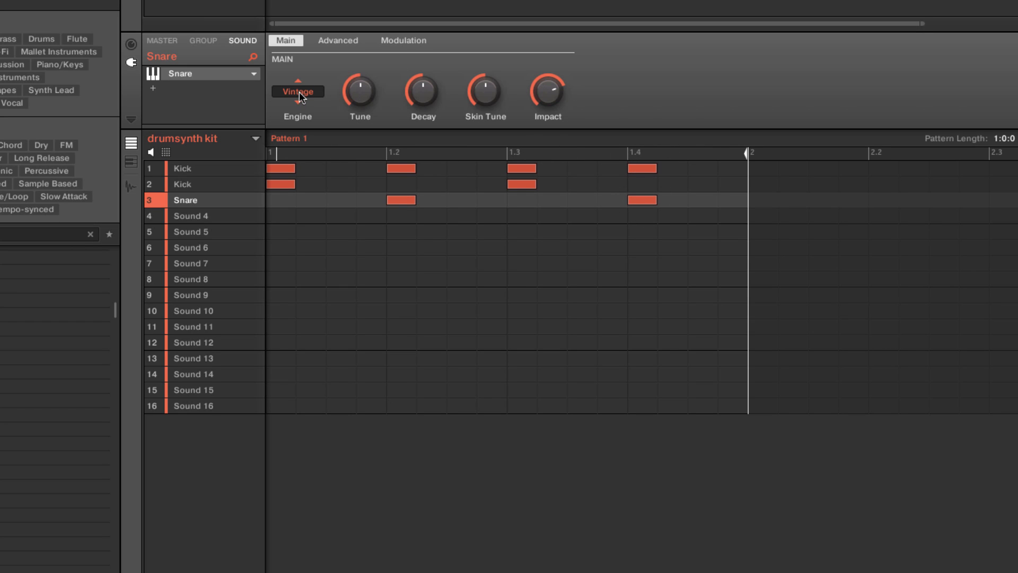
left_click_drag(351, 90, 357, 99)
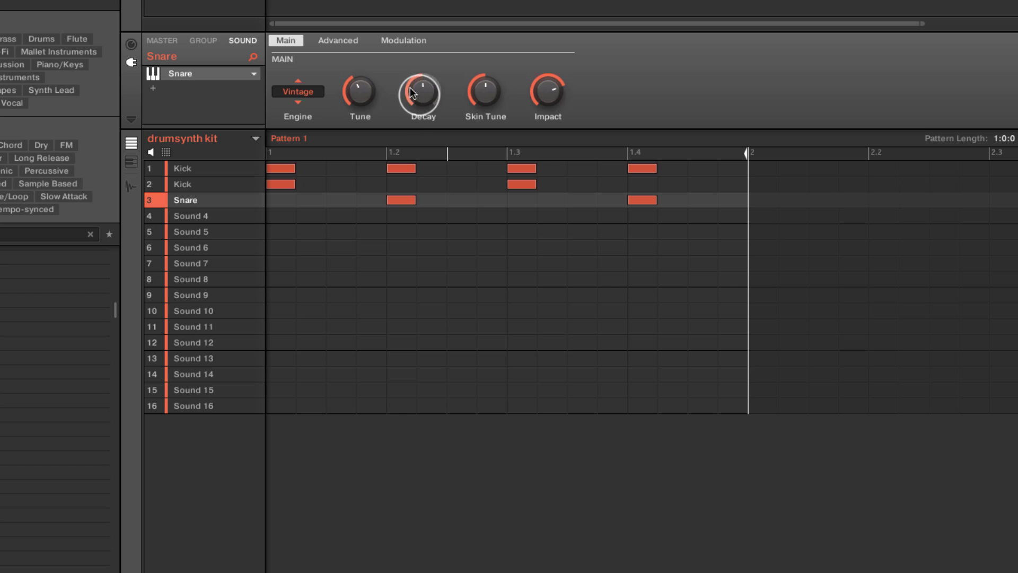
left_click_drag(420, 100, 474, 102)
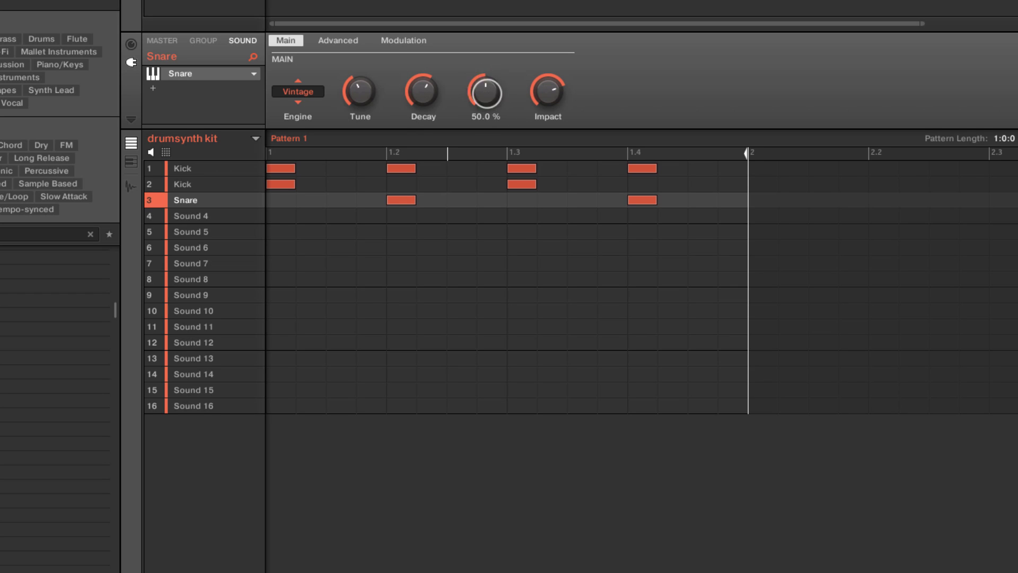
left_click_drag(545, 96, 545, 99)
Try the Bit engine with gate on, tune 46 % and more noise, then settle on Sharp
left_click(301, 90)
left_click(308, 127)
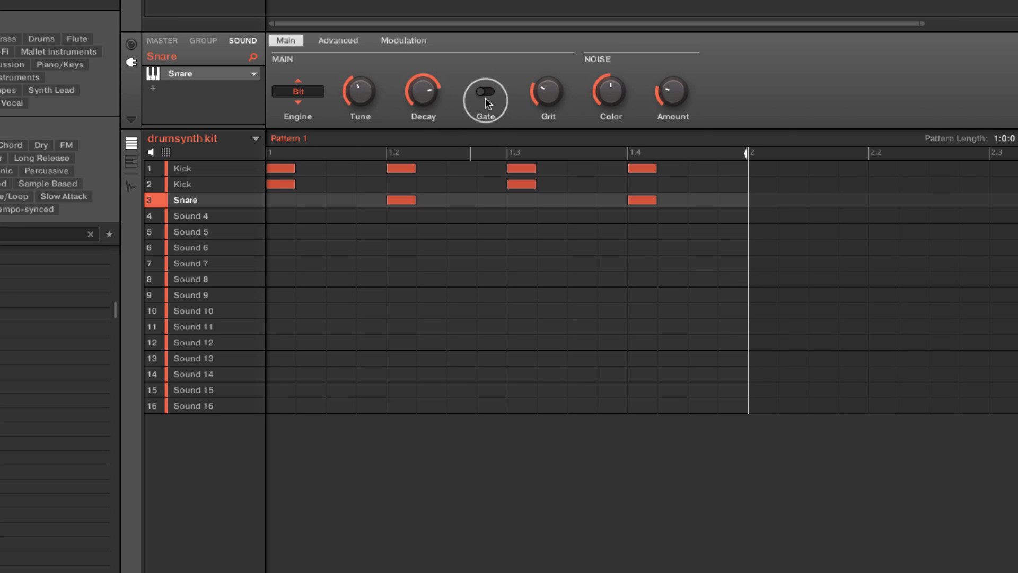
left_click_drag(423, 91, 422, 82)
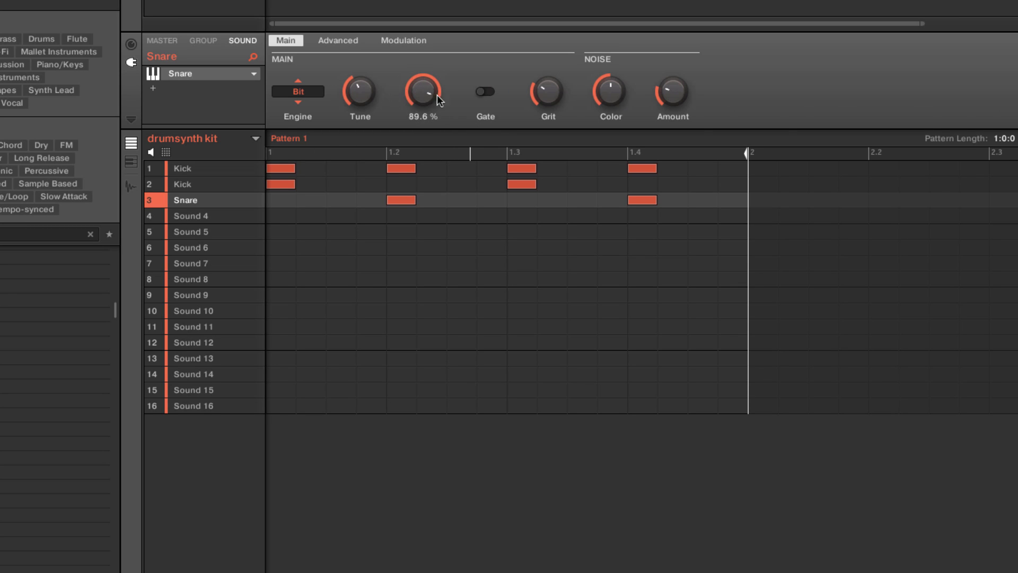
left_click(484, 92)
mouse_move(522, 98)
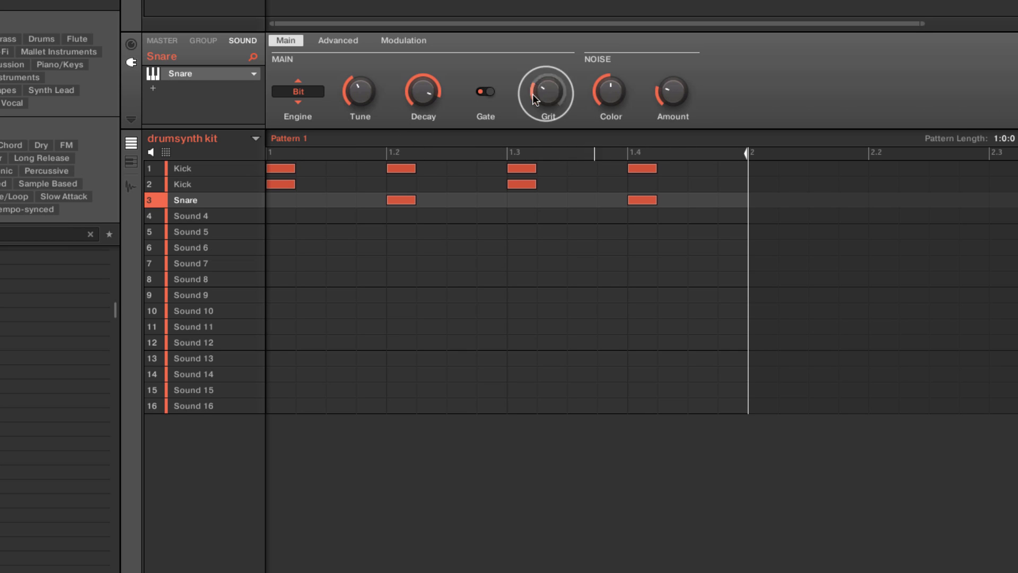
left_click(359, 91)
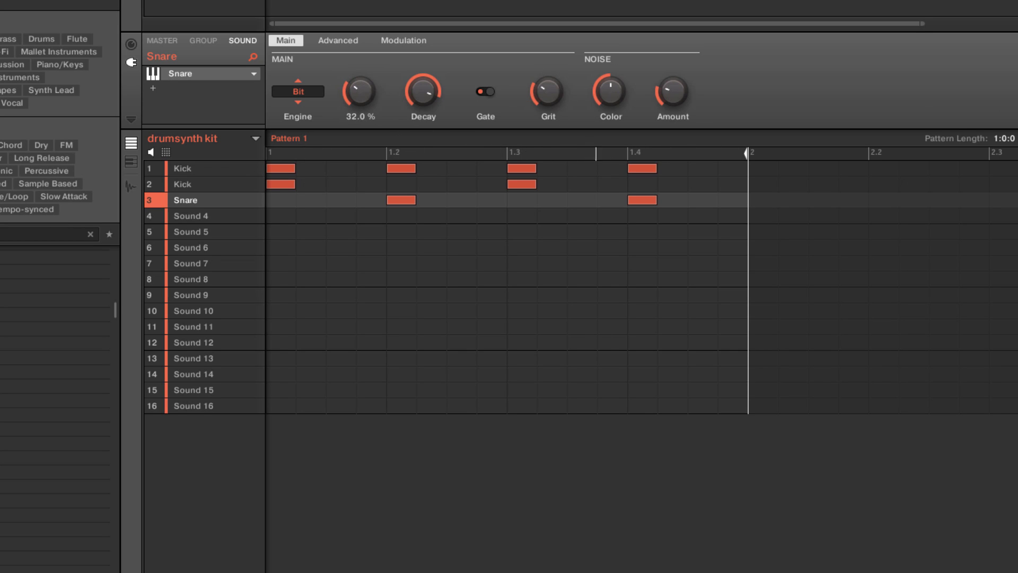
left_click_drag(359, 91, 360, 84)
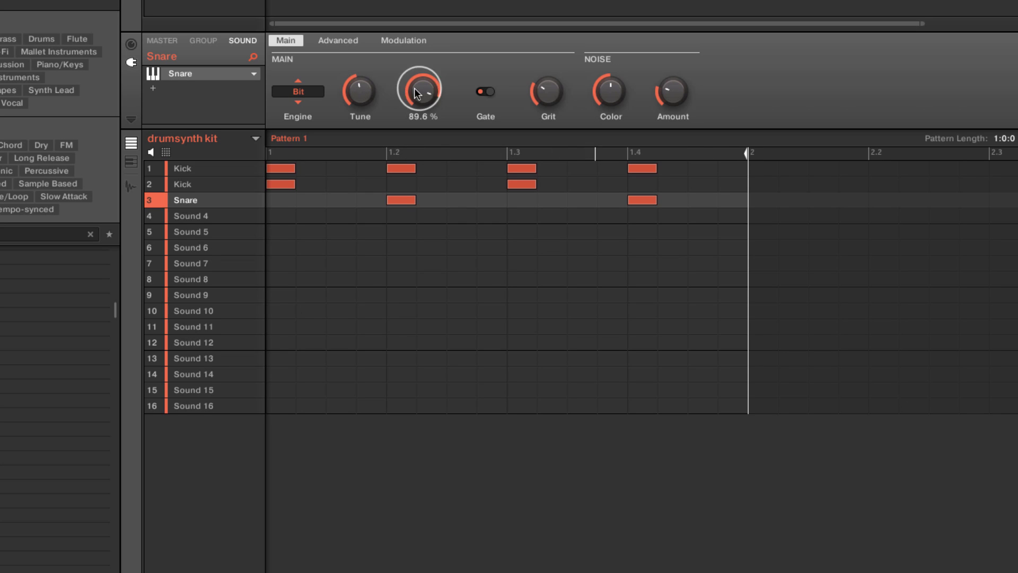
left_click_drag(423, 91, 463, 72)
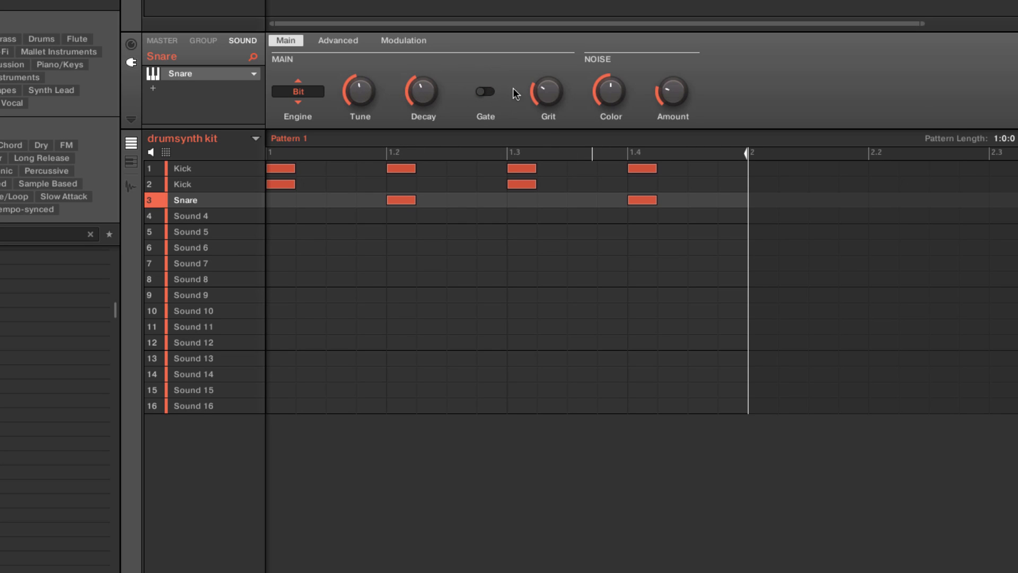
left_click_drag(672, 91, 672, 80)
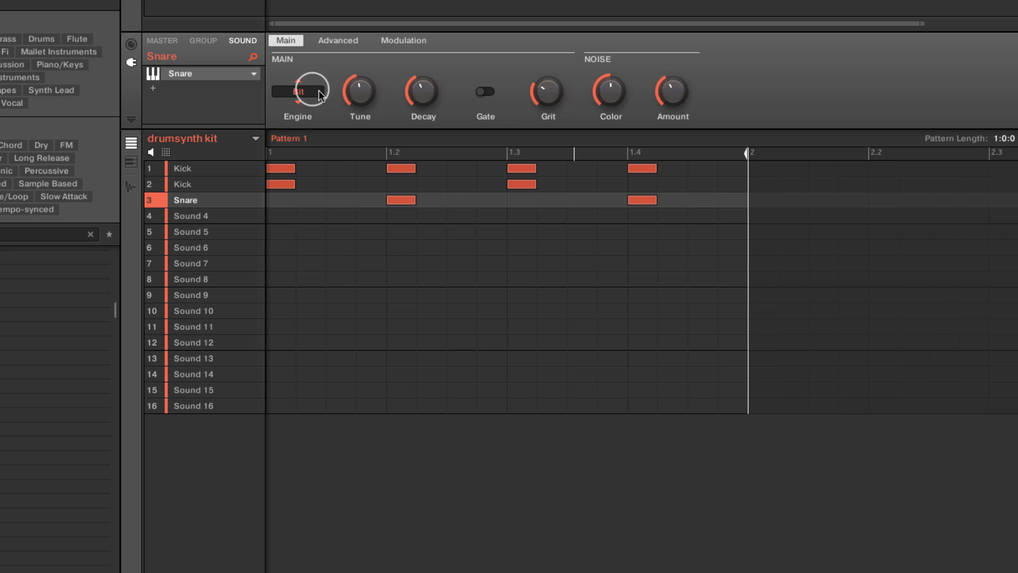
left_click(306, 91)
left_click(312, 160)
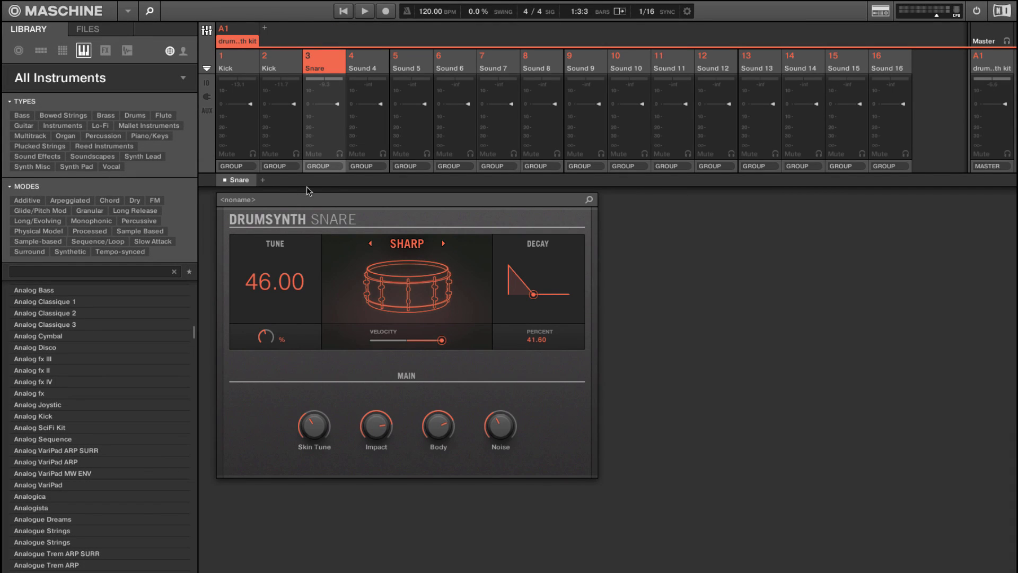
Set the second kick's decay to 69.23 and tune to 39.00, brighten its colour, and audition
left_click(280, 72)
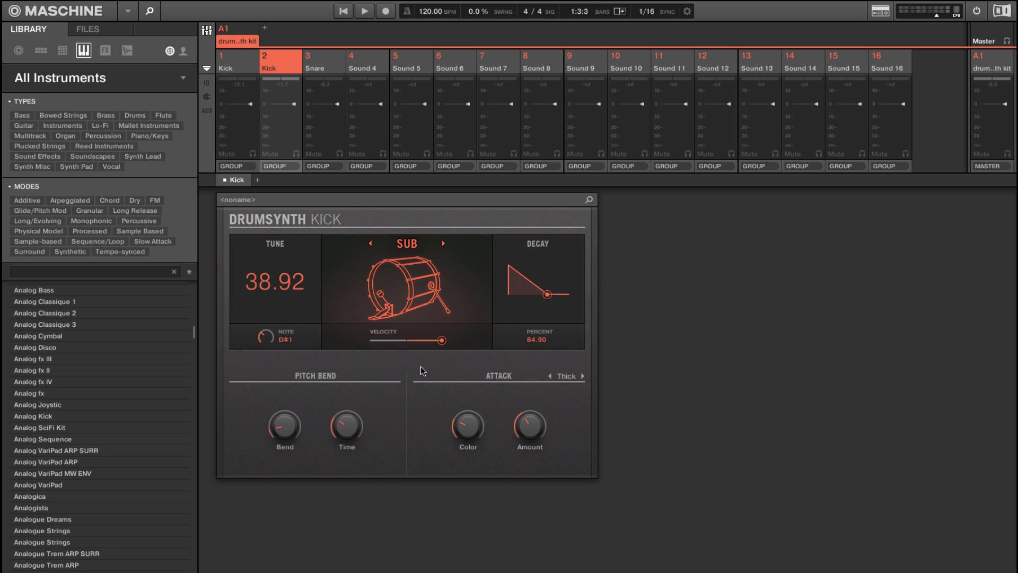
mouse_move(547, 294)
left_mouse_down()
mouse_move(569, 290)
mouse_move(554, 290)
left_mouse_up()
key("space")
left_click_drag(441, 340, 433, 342)
left_click_drag(468, 424, 463, 416)
mouse_move(265, 337)
left_mouse_down()
mouse_move(265, 324)
mouse_move(265, 340)
left_mouse_up()
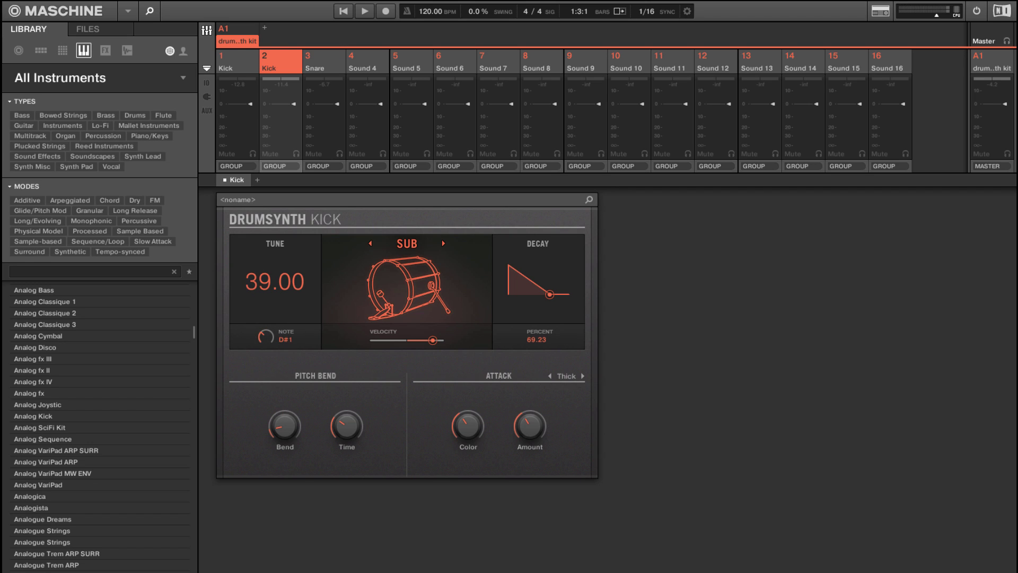
key("space")
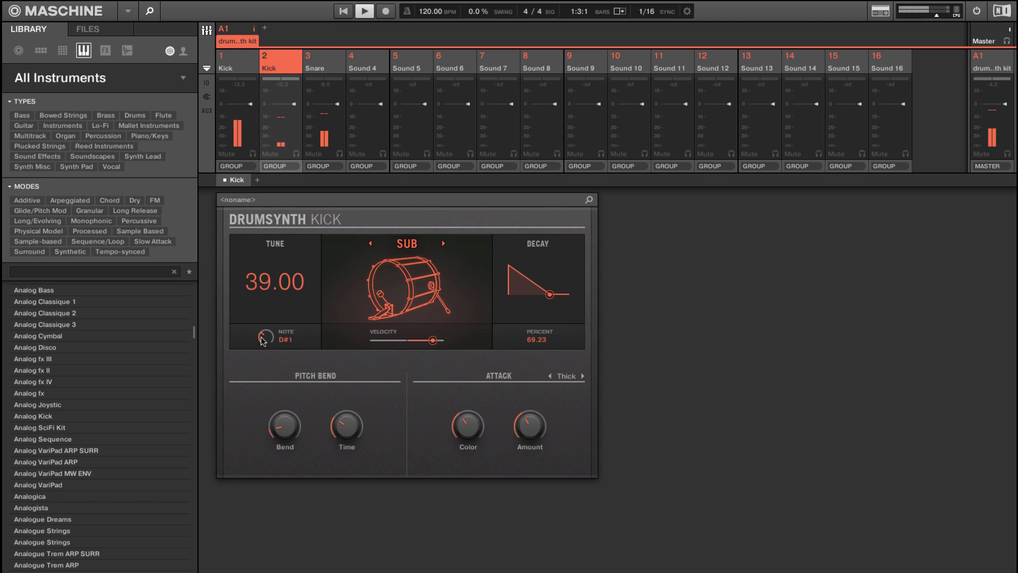
Leave the kick's attack type unchanged, view the snare, then select the empty fourth sound
left_click(567, 376)
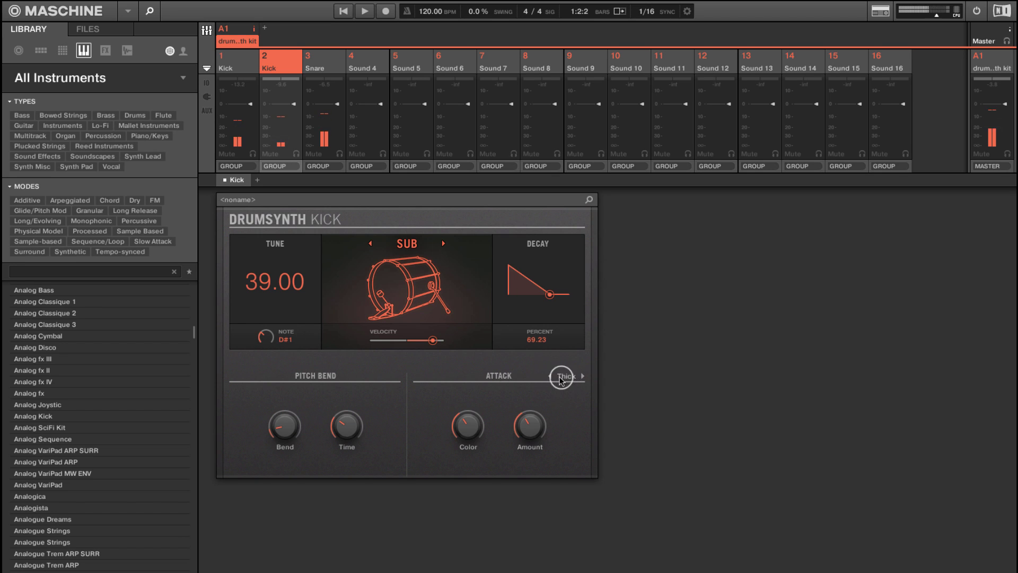
left_click(502, 362)
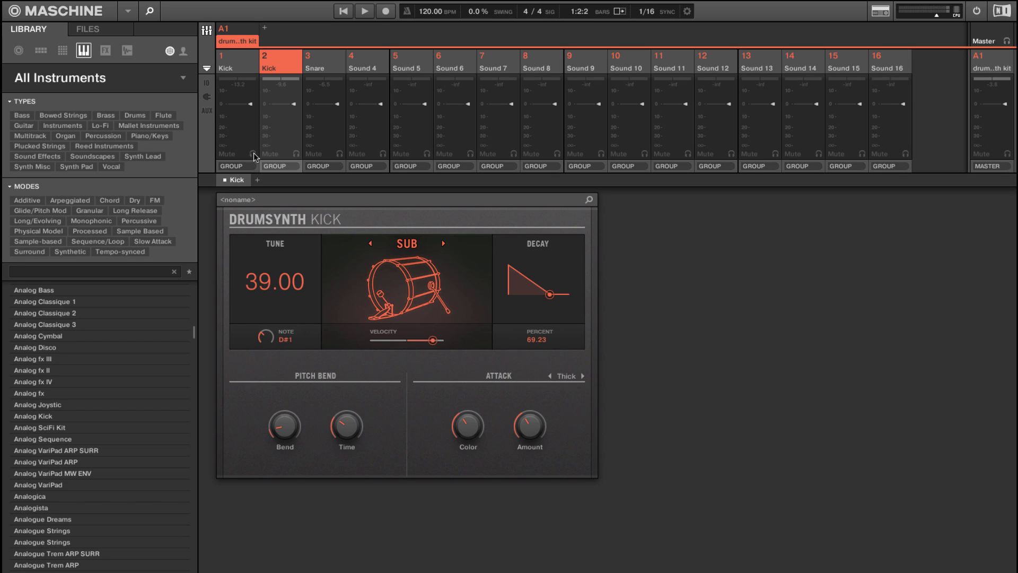
left_click(324, 77)
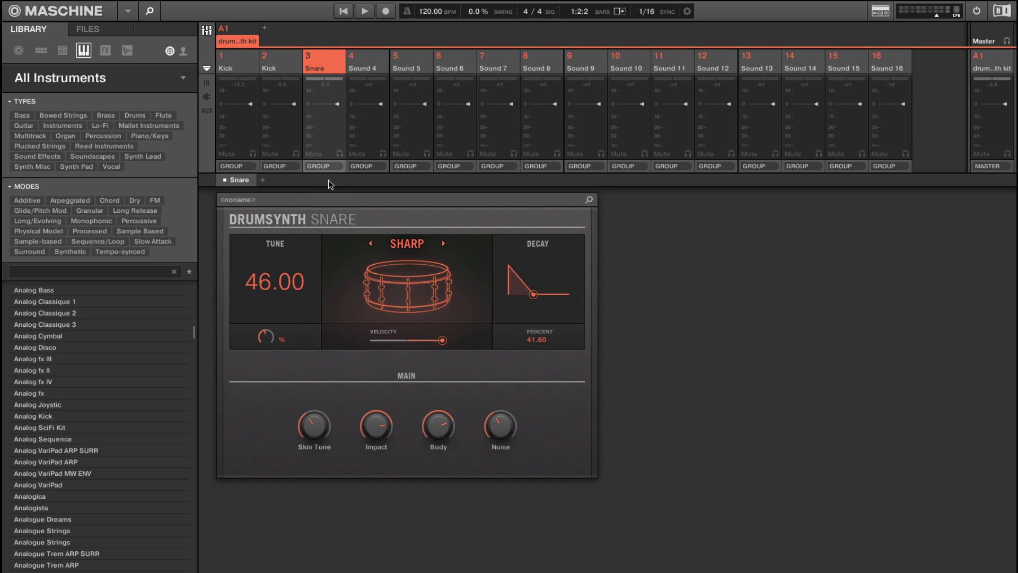
left_click(363, 63)
Load the Drumsynth Hi-hat onto sound 4, leaving its engine on Silver
left_click(220, 177)
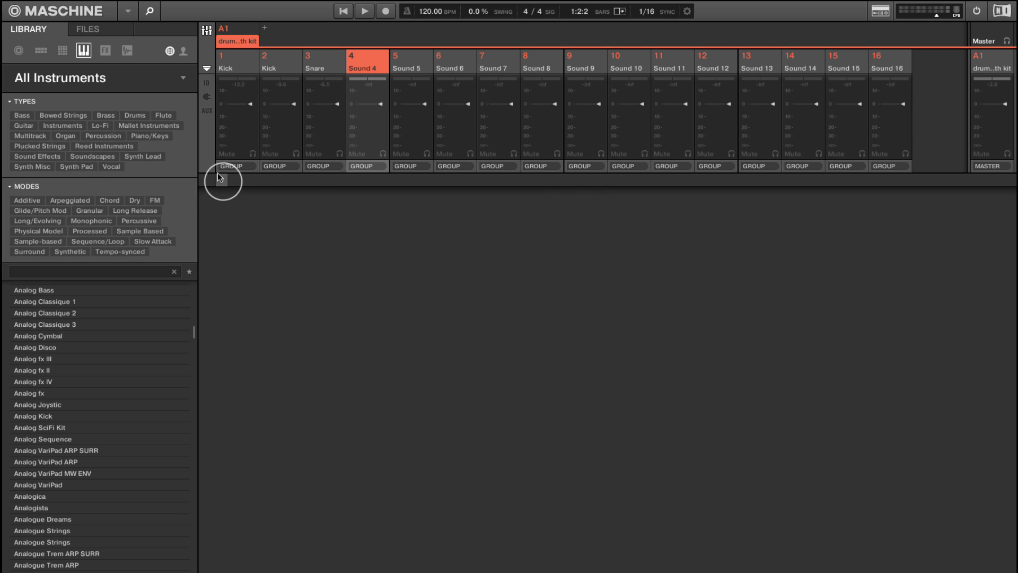
mouse_move(260, 207)
mouse_move(371, 216)
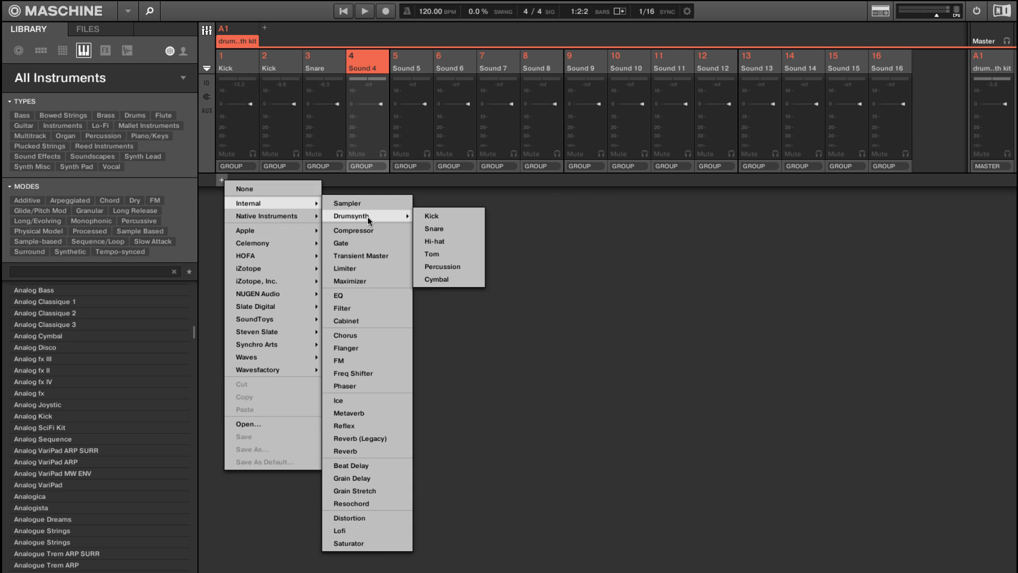
left_click(435, 241)
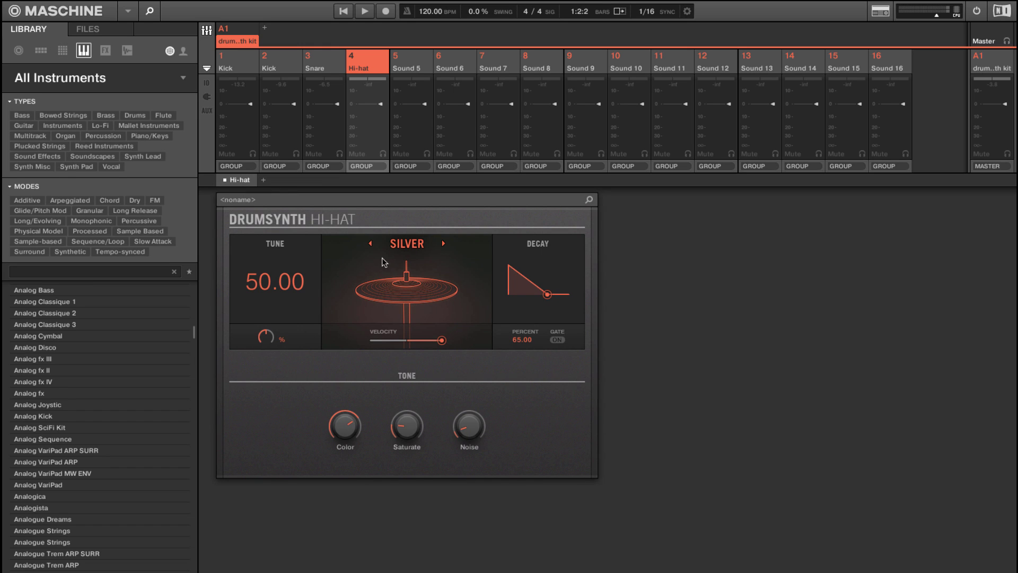
left_click(413, 243)
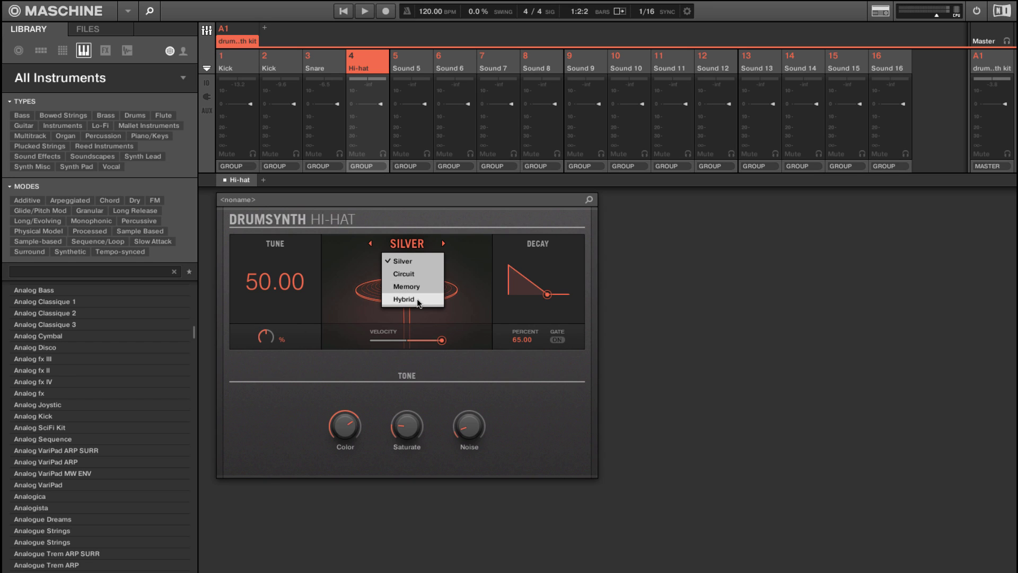
left_click(377, 209)
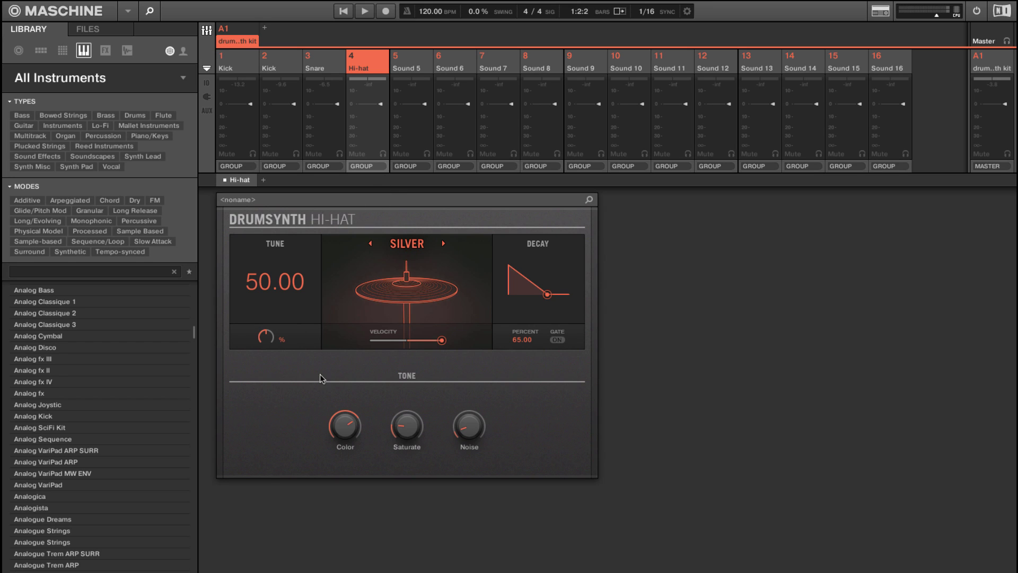
In the pattern editor, add Hi-hat notes on the first four eighth steps and select them
key("ctrl+m")
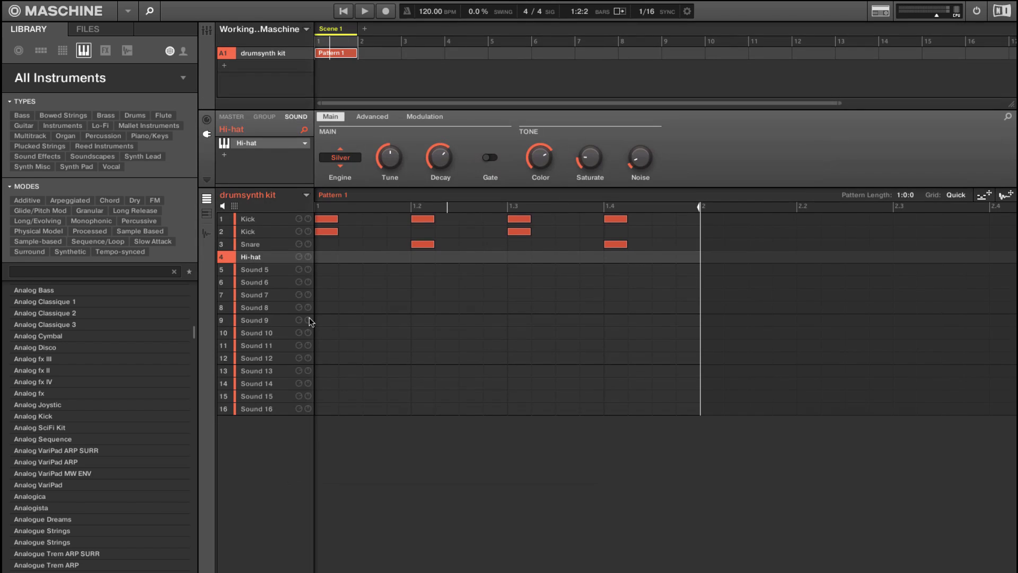
left_click(321, 259)
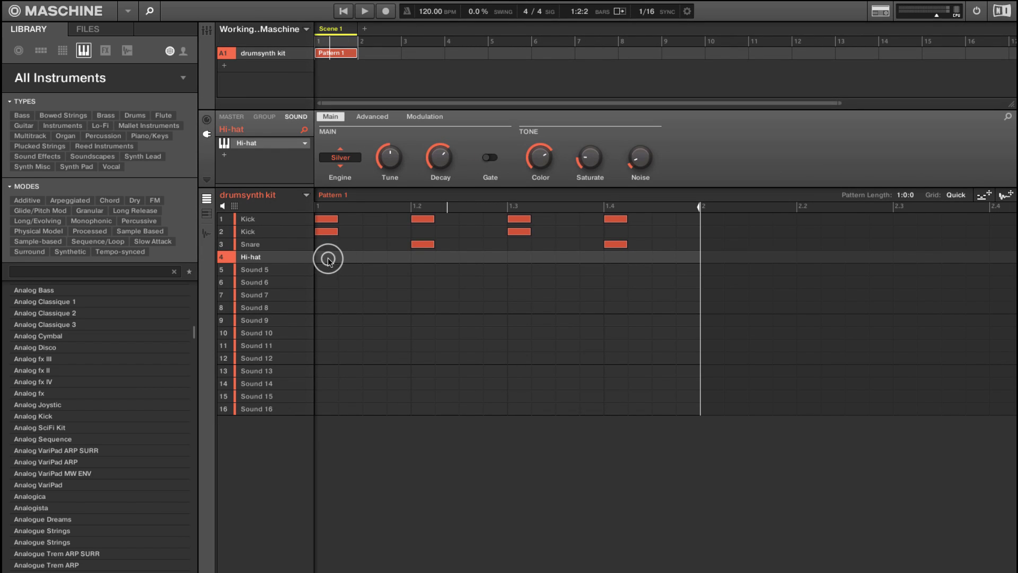
left_click(374, 257)
left_click(429, 258)
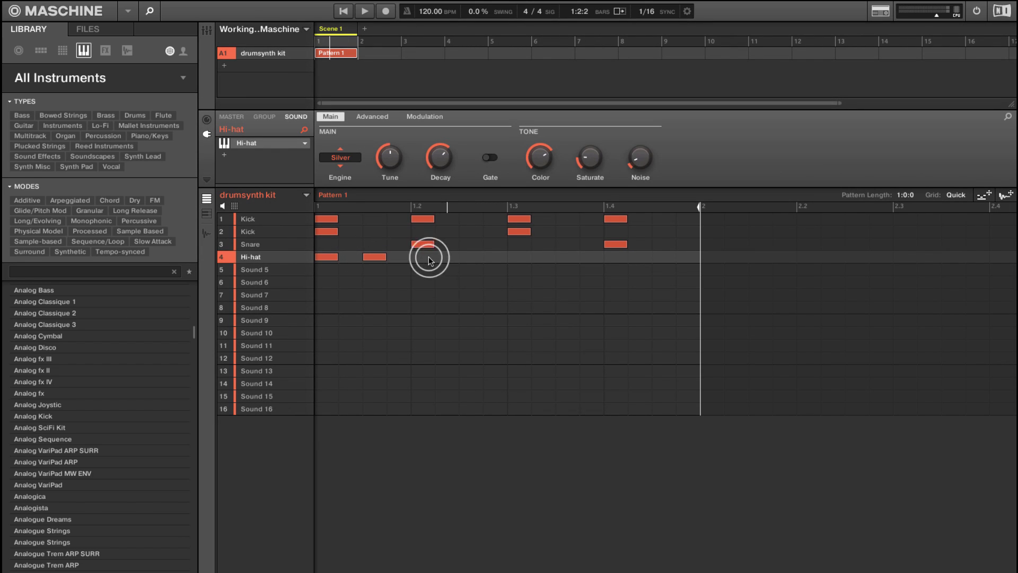
left_click(470, 257)
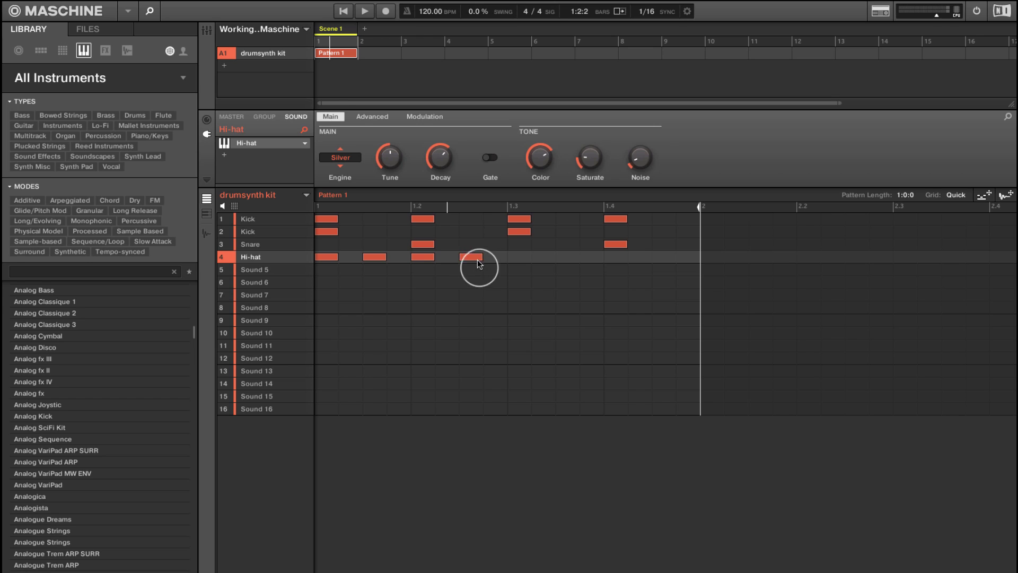
left_click_drag(478, 269, 518, 264)
Audition the groove and show the Hi-hat's output channel settings
key("space")
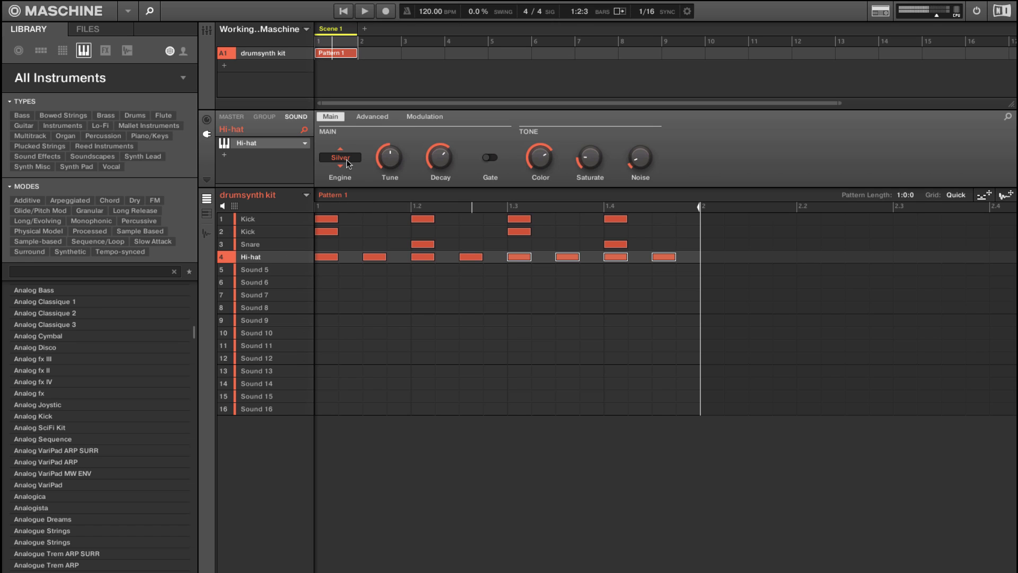
left_click(249, 257)
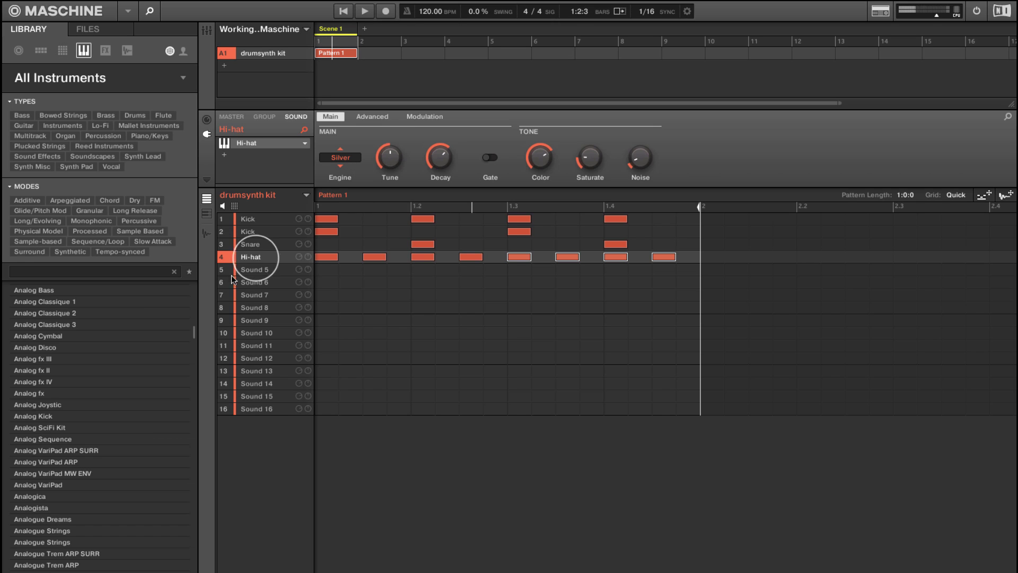
left_click(207, 120)
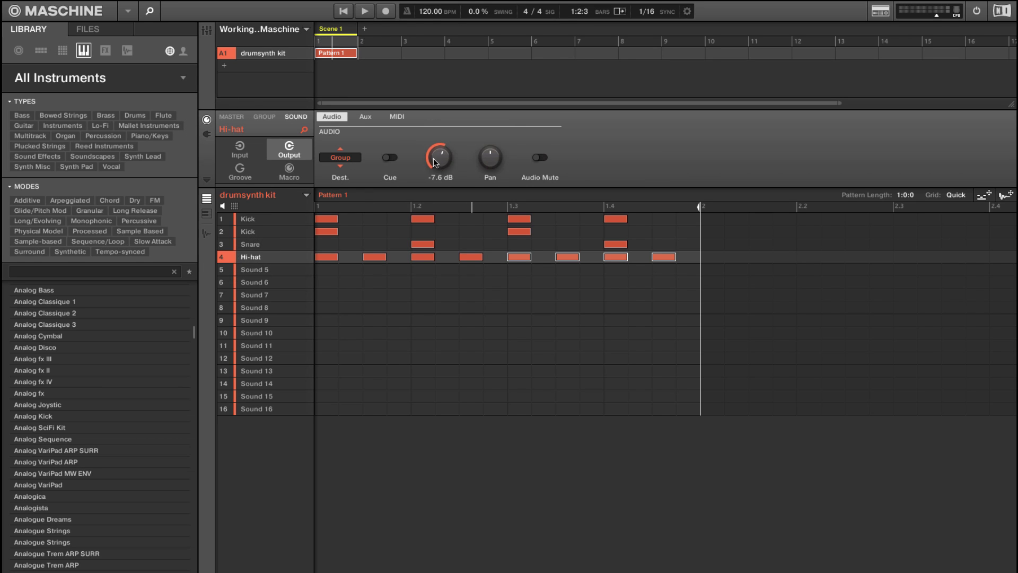
key("space")
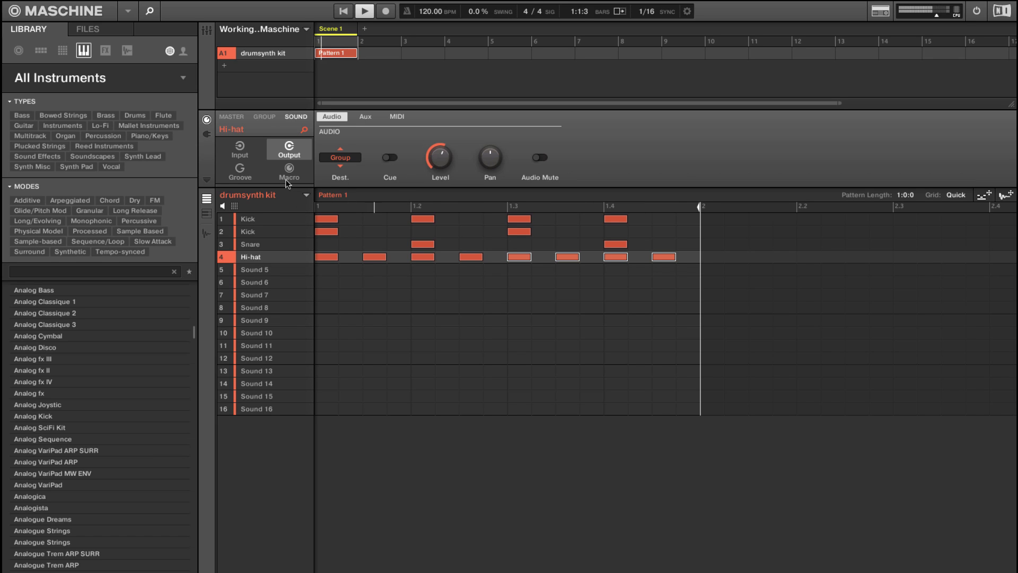
key("space")
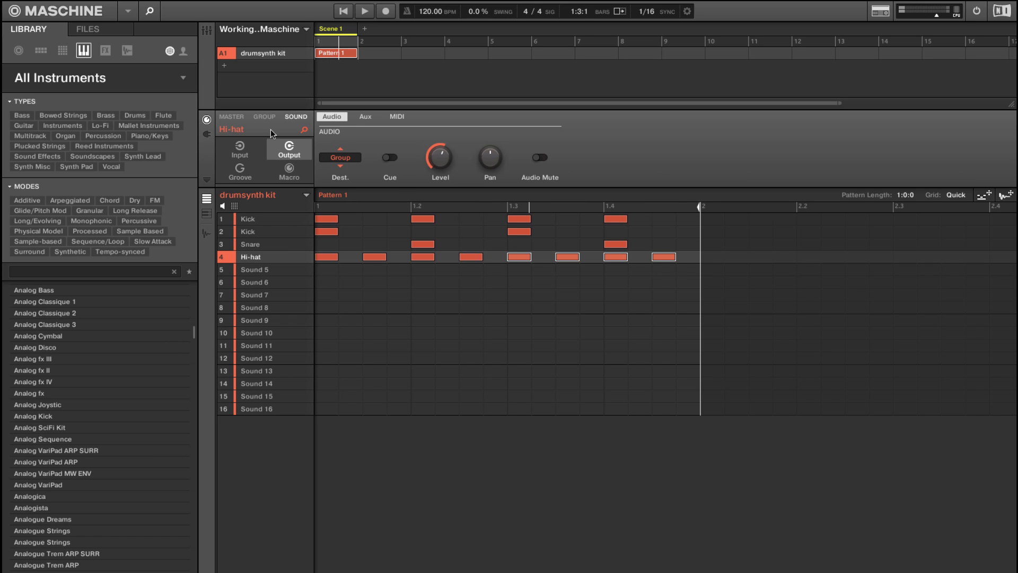
Enable the hi-hat's gate, raise its decay to 85 %, turn up saturation, and audition
left_click(204, 136)
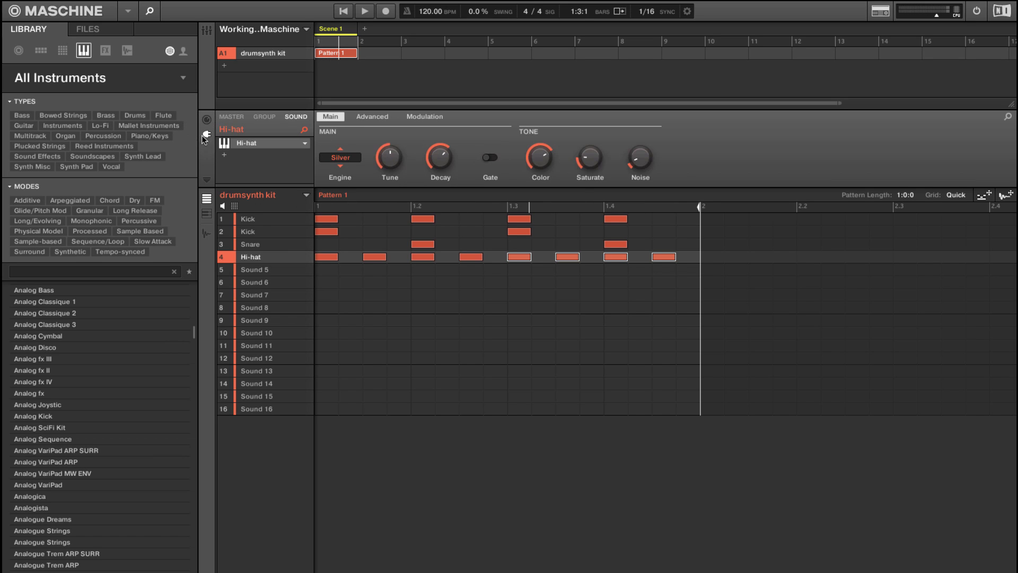
left_click(341, 157)
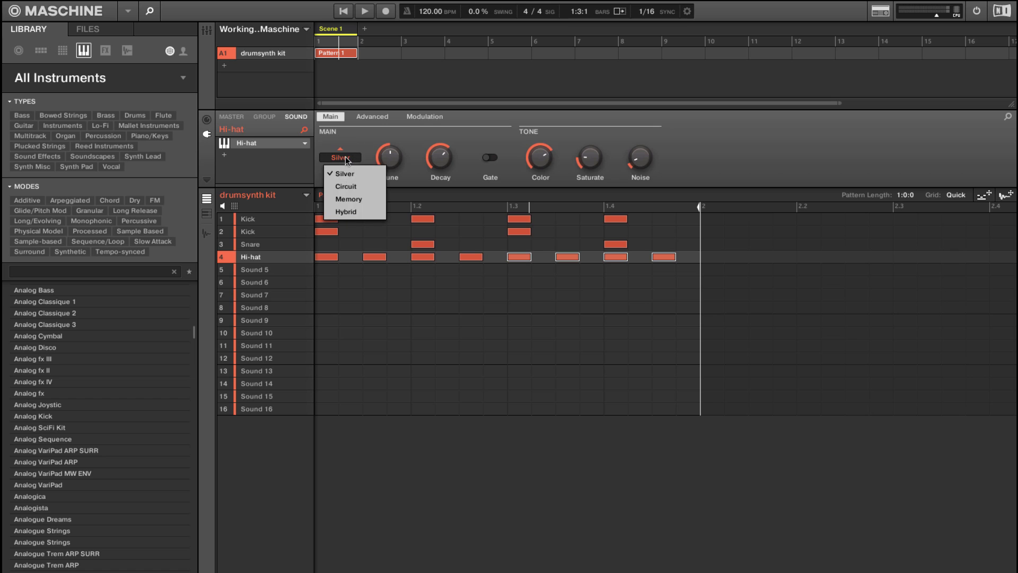
left_click(408, 140)
left_click(490, 157)
left_click_drag(439, 159, 441, 168)
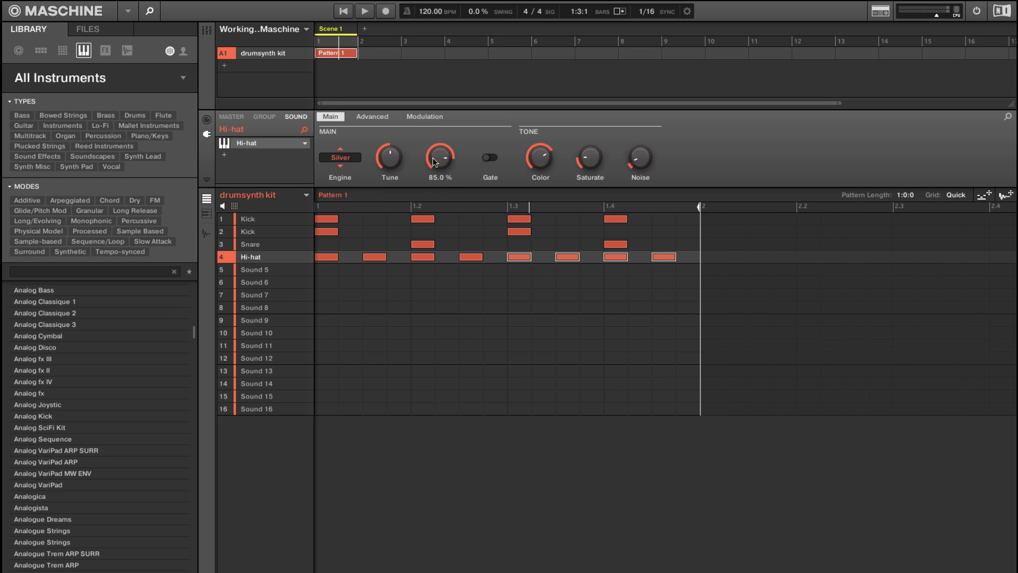
key("space")
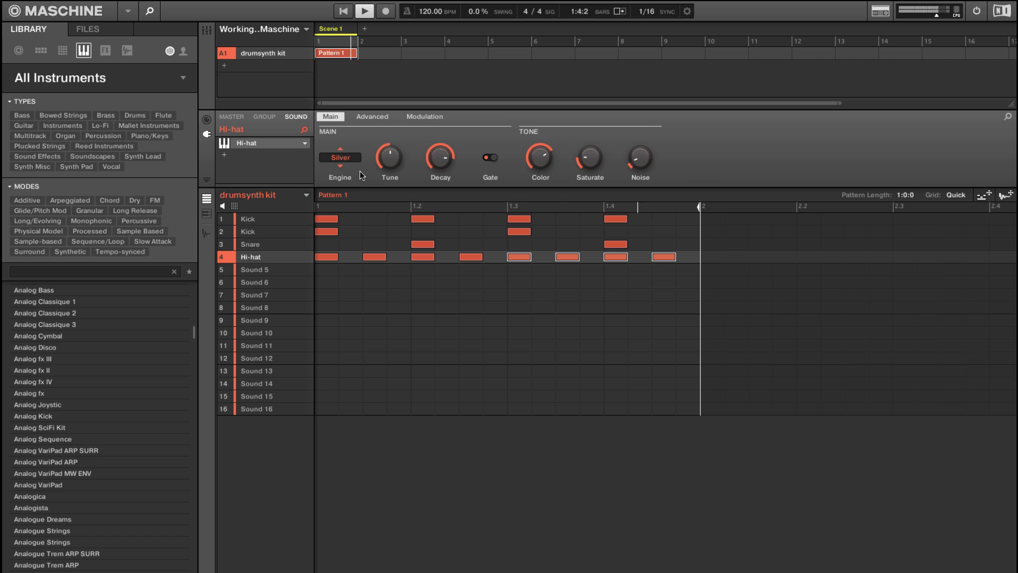
left_click_drag(590, 158, 590, 149)
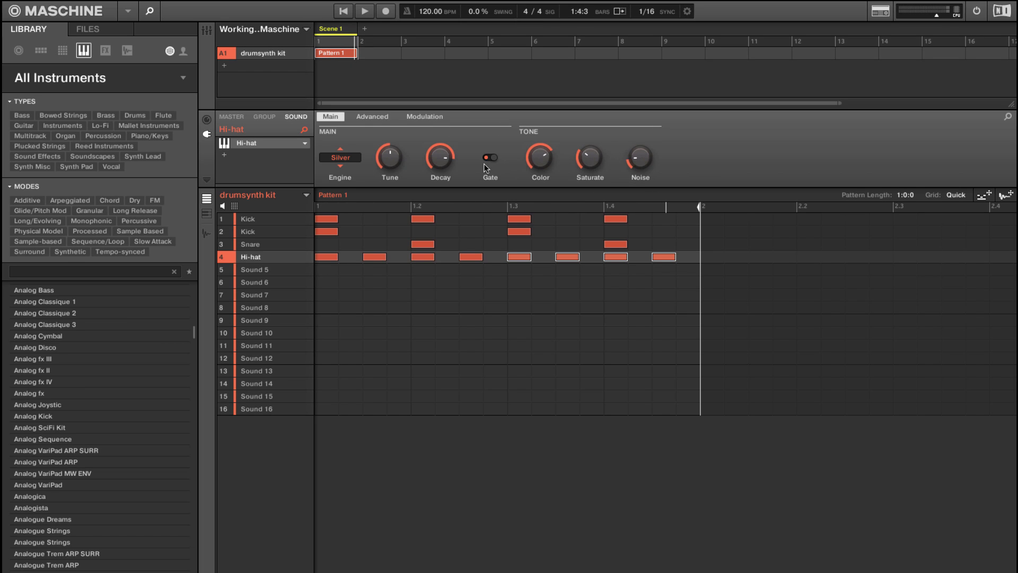
key("space")
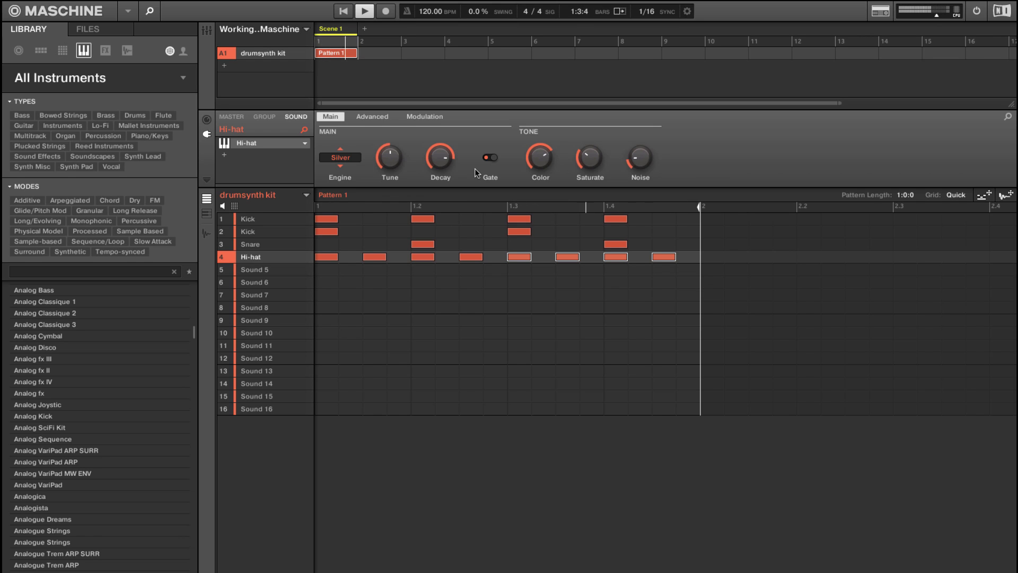
key("space")
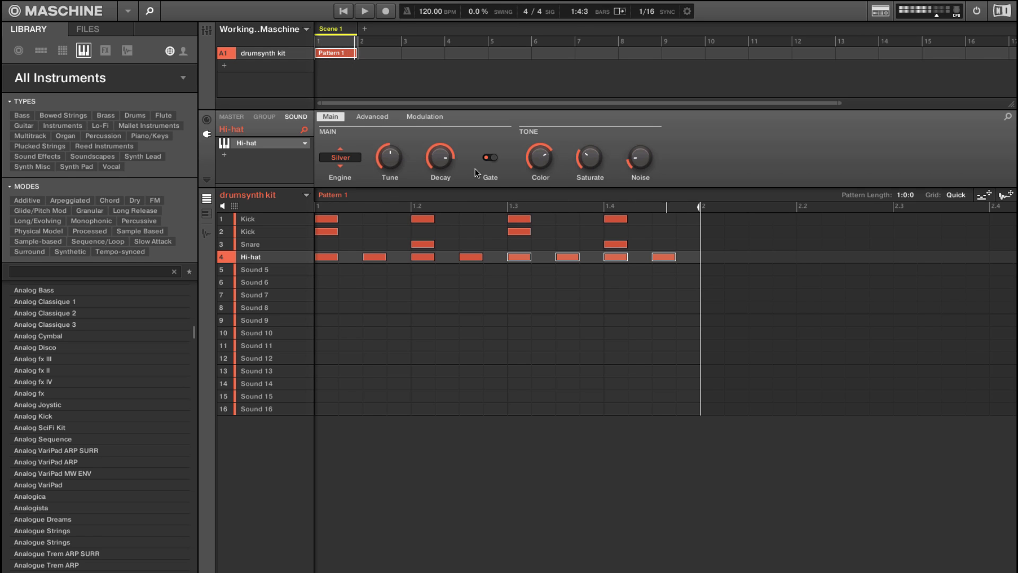
Switch the hi-hat engine to Hybrid and show the mixer view
left_click(340, 159)
left_click(350, 212)
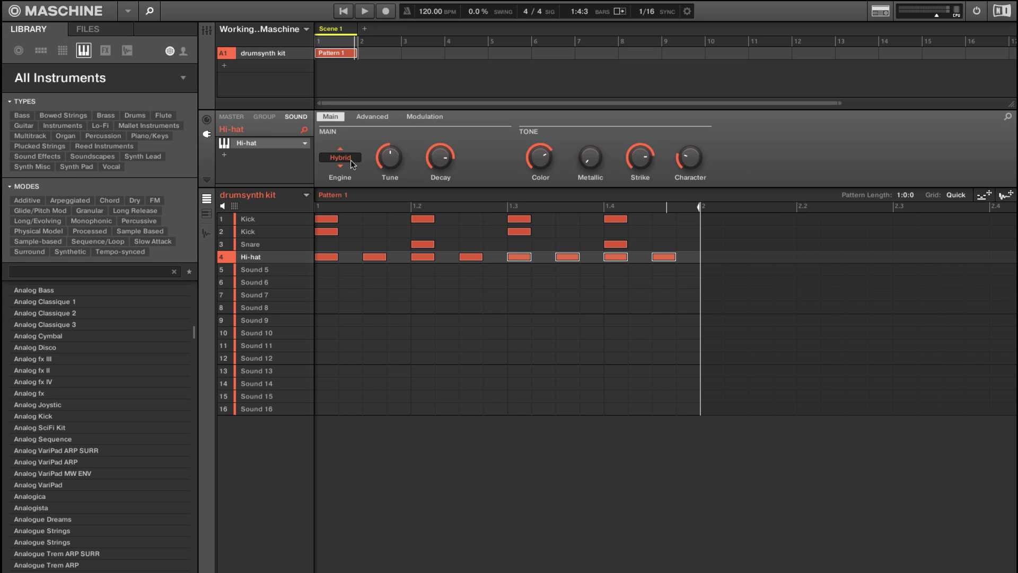
key("ctrl+m")
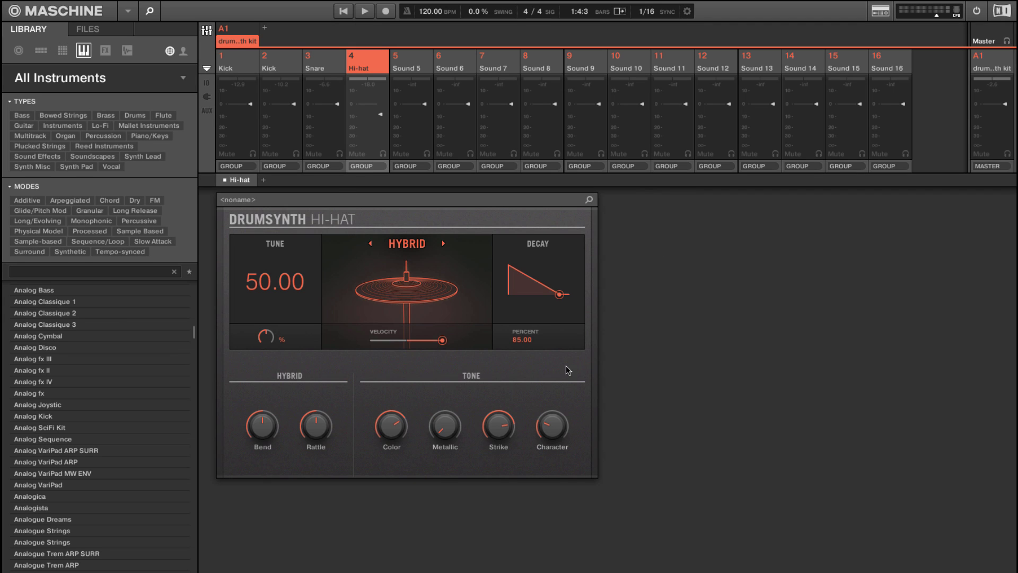
Audition the hi-hat during playback while nudging Metallic up and adjusting Character
left_click_drag(445, 427, 445, 420)
key("space")
left_click_drag(551, 427, 550, 432)
key("space")
key("space")
Shorten the hi-hat decay to about 47 %, raise Rattle, and lower Color to 44.5 % and Strike to 19.0 %
left_click_drag(559, 295, 537, 297)
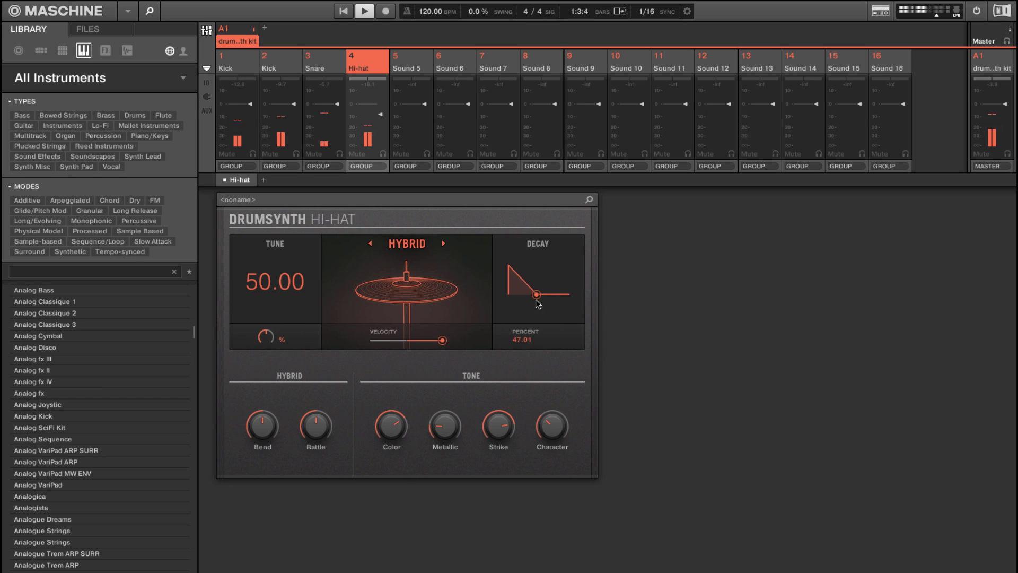
left_click_drag(315, 425, 315, 411)
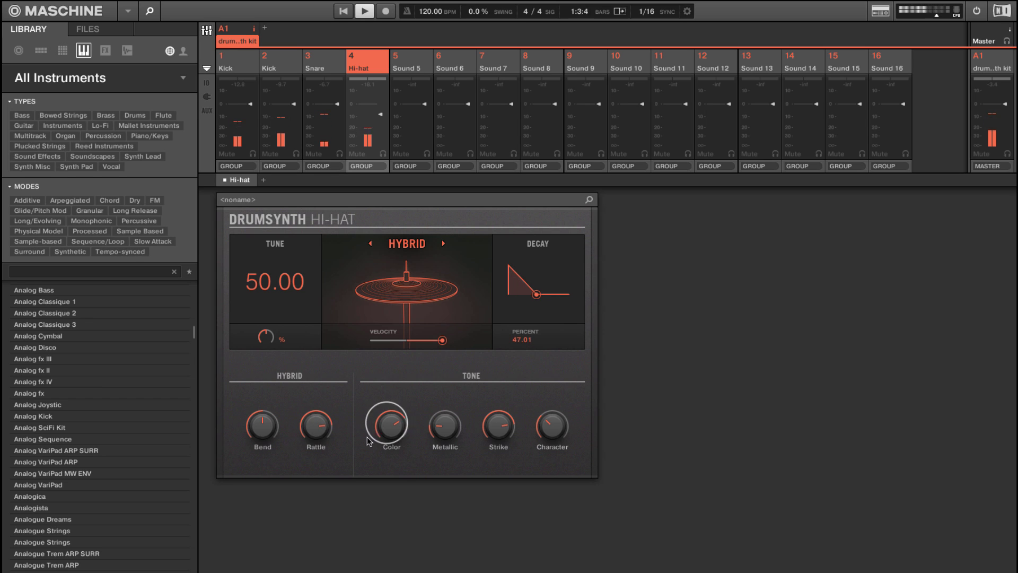
left_click_drag(391, 423, 448, 423)
left_click_drag(497, 426, 484, 426)
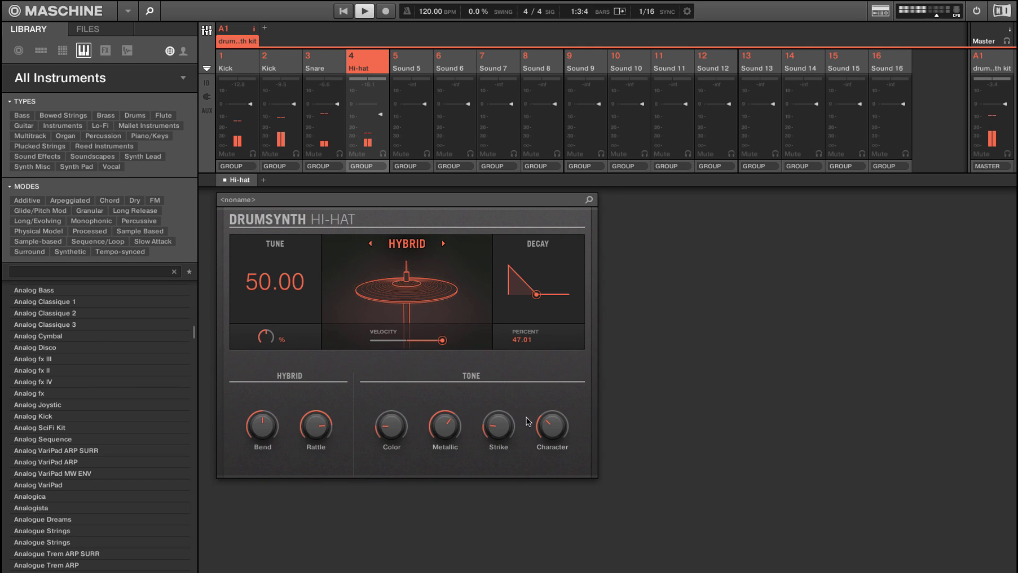